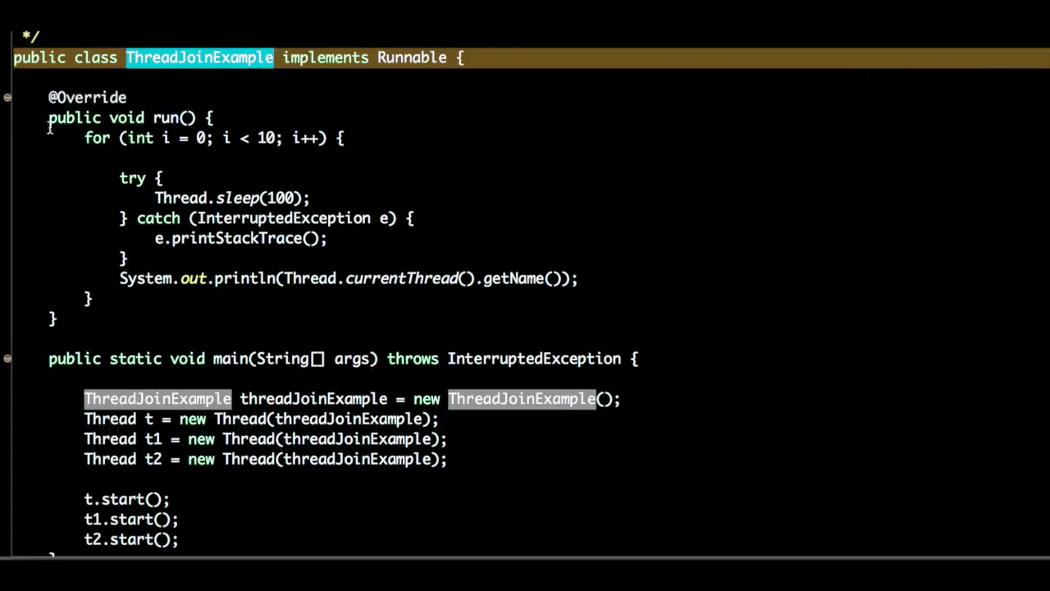
# Step: Review the run() method and its loop that prints the current thread's getName()
pyautogui.moveTo(39, 98)
pyautogui.mouseDown()
pyautogui.moveTo(87, 314)
pyautogui.moveTo(385, 140)
pyautogui.mouseUp()
pyautogui.click(248, 195)
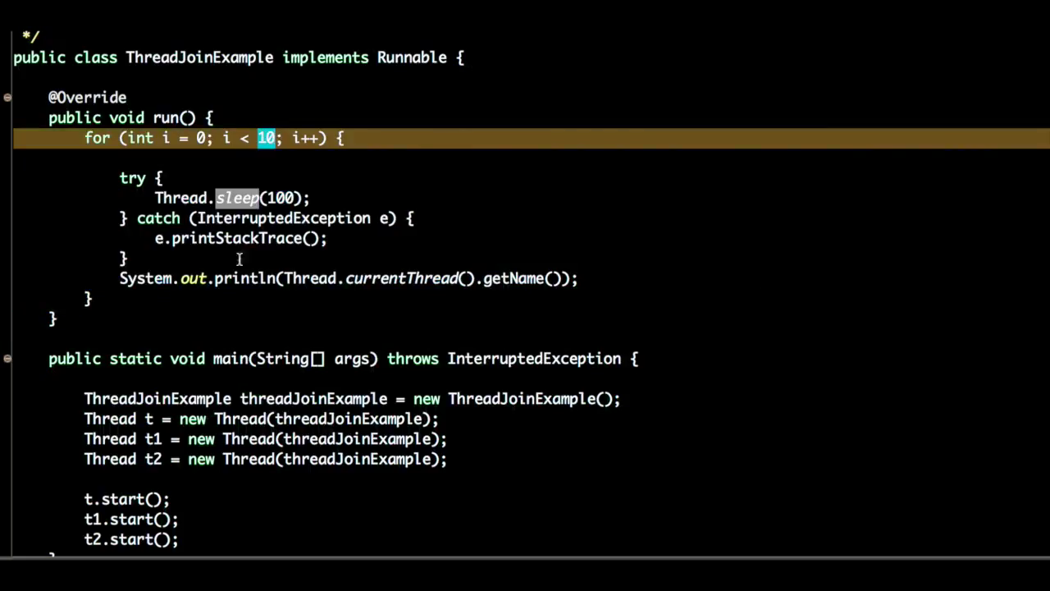
pyautogui.moveTo(120, 278); pyautogui.dragTo(588, 282)
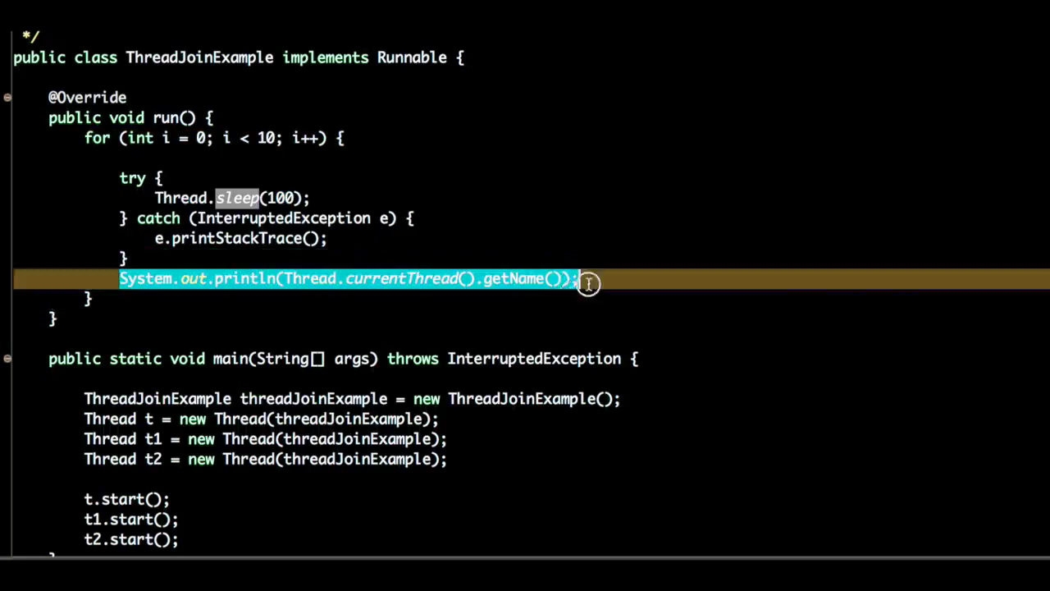
pyautogui.doubleClick(514, 278)
pyautogui.scroll(-3, 418, 440)
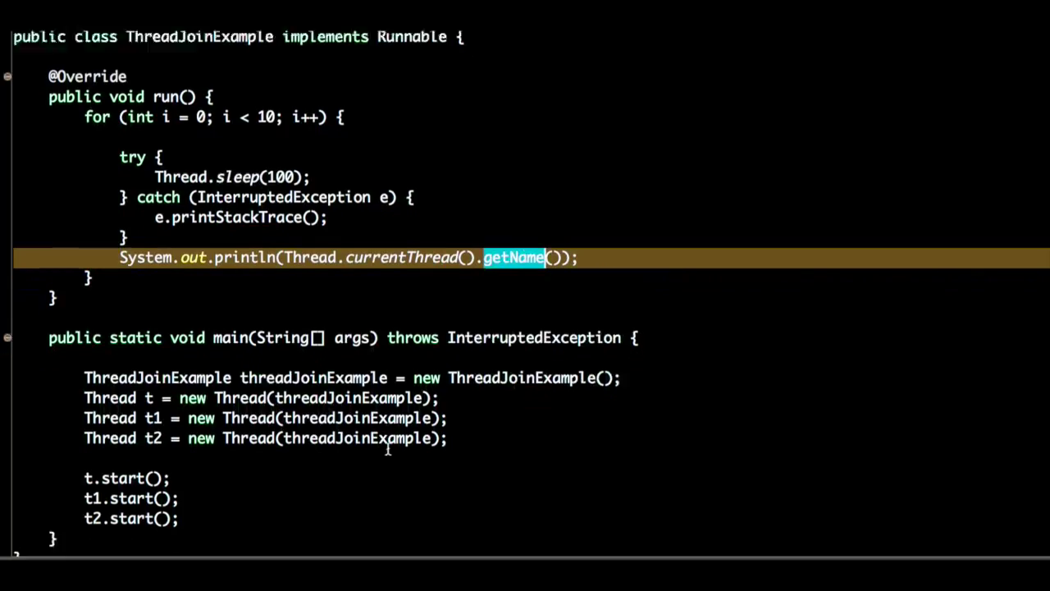
# Step: Review the three Thread declarations t, t1 and t2 and their uses in main
pyautogui.moveTo(75, 367)
pyautogui.mouseDown()
pyautogui.moveTo(504, 391)
pyautogui.moveTo(501, 410)
pyautogui.mouseUp()
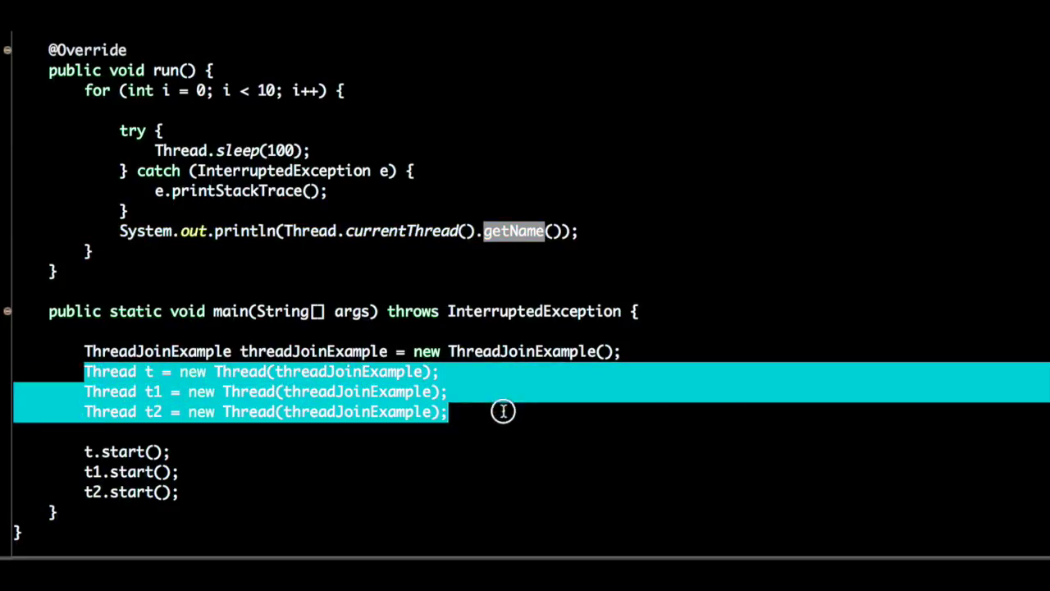
pyautogui.click(263, 457)
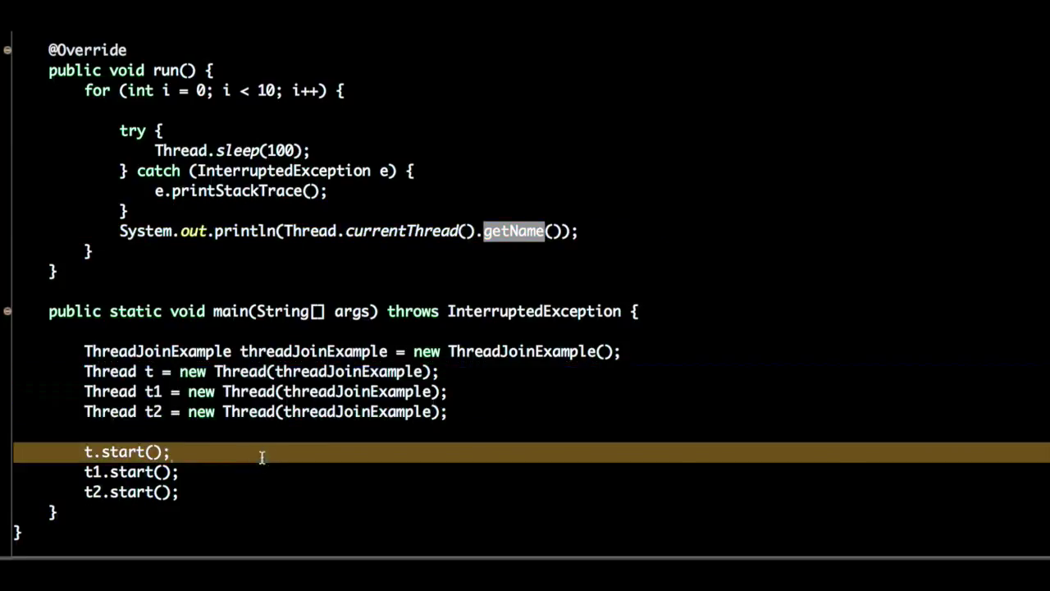
pyautogui.click(148, 370)
pyautogui.click(154, 393)
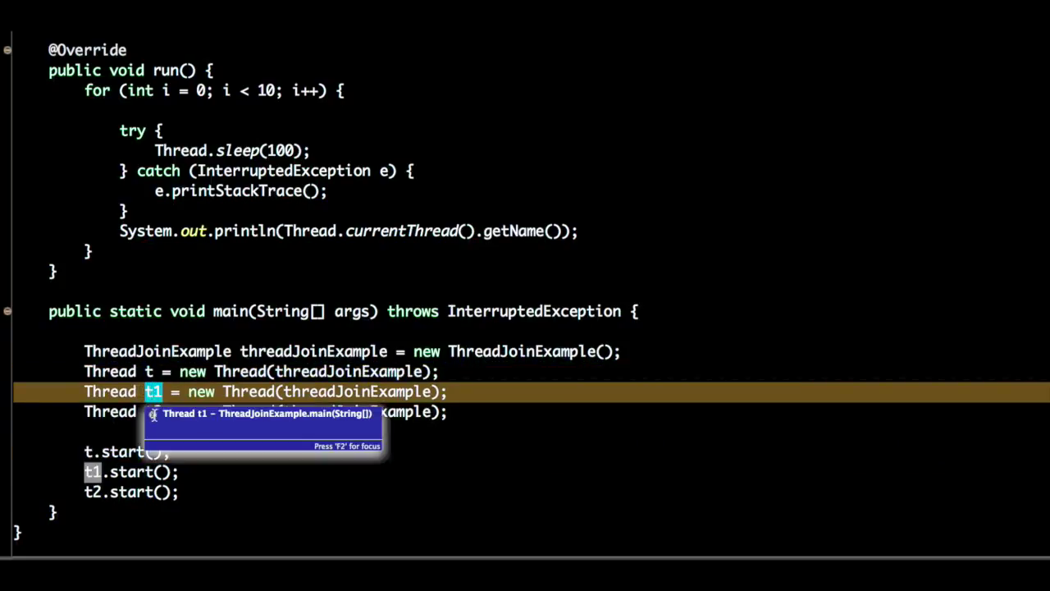
pyautogui.click(153, 412)
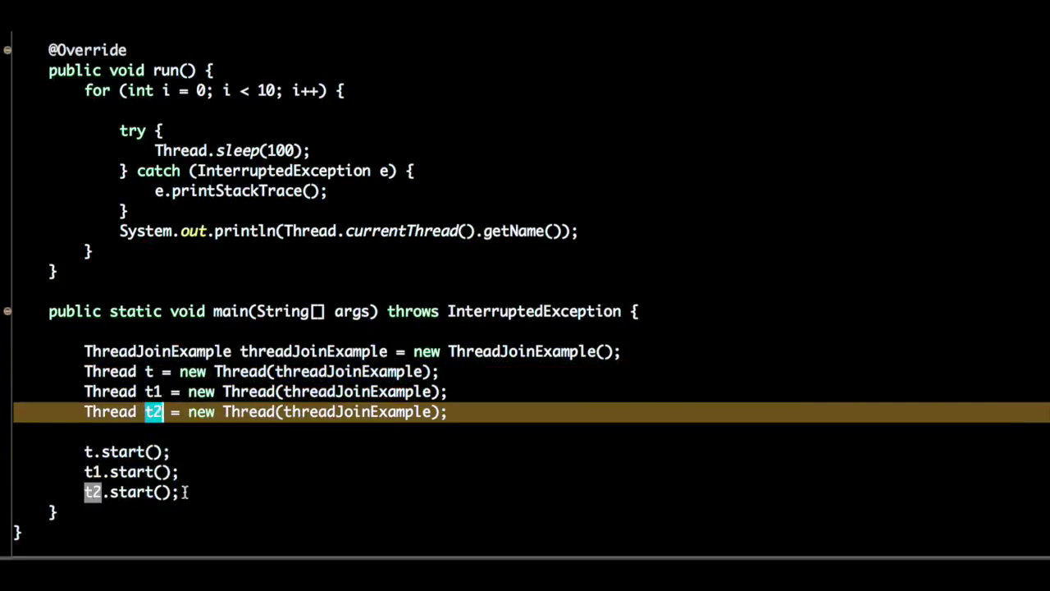
# Step: Review the three start() calls and glance at the start() documentation
pyautogui.moveTo(184, 492); pyautogui.dragTo(10, 452)
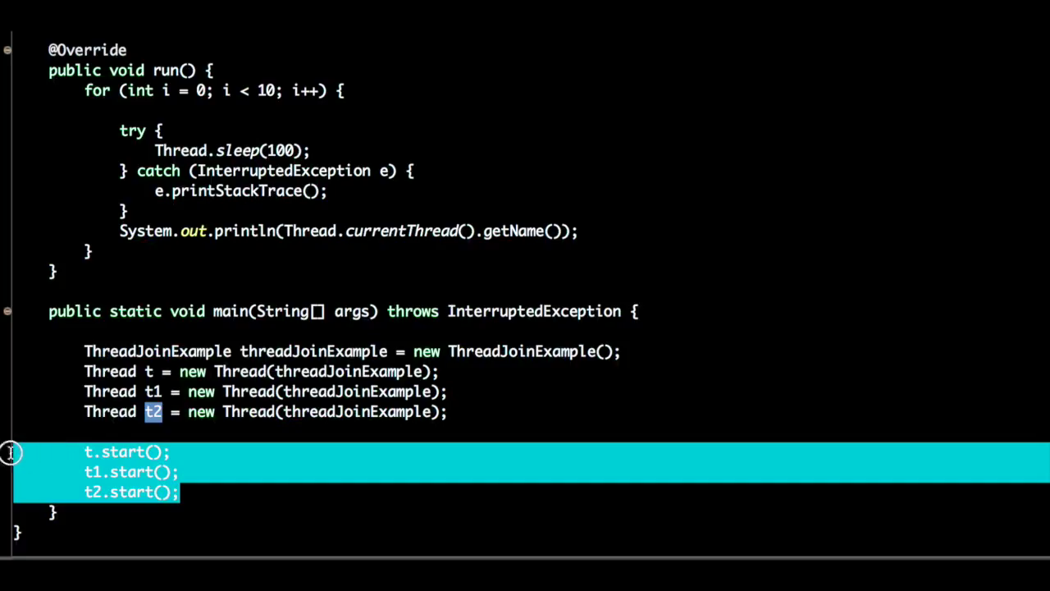
pyautogui.click(125, 458)
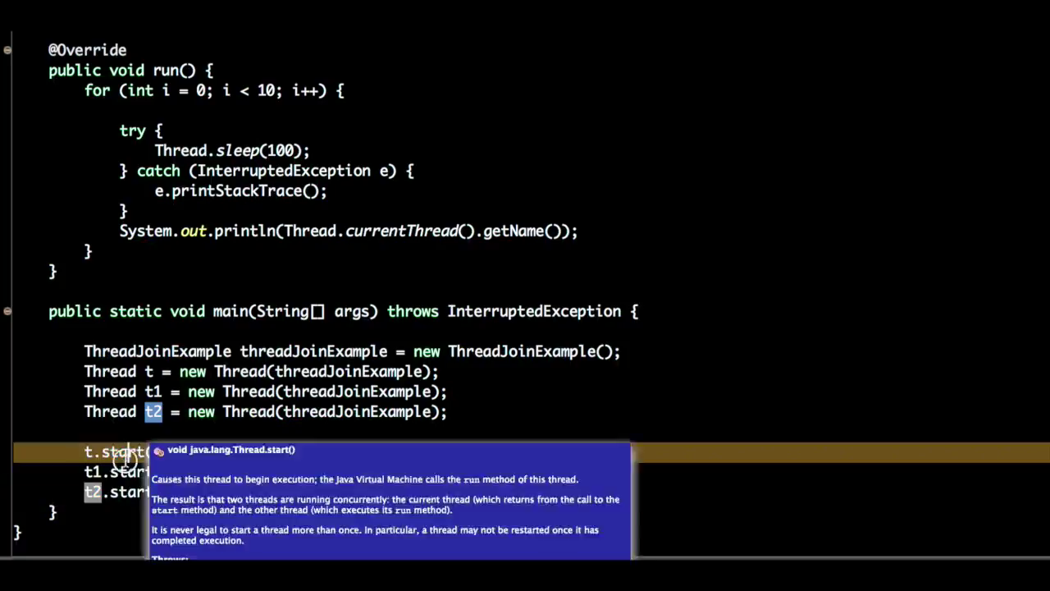
pyautogui.click(128, 473)
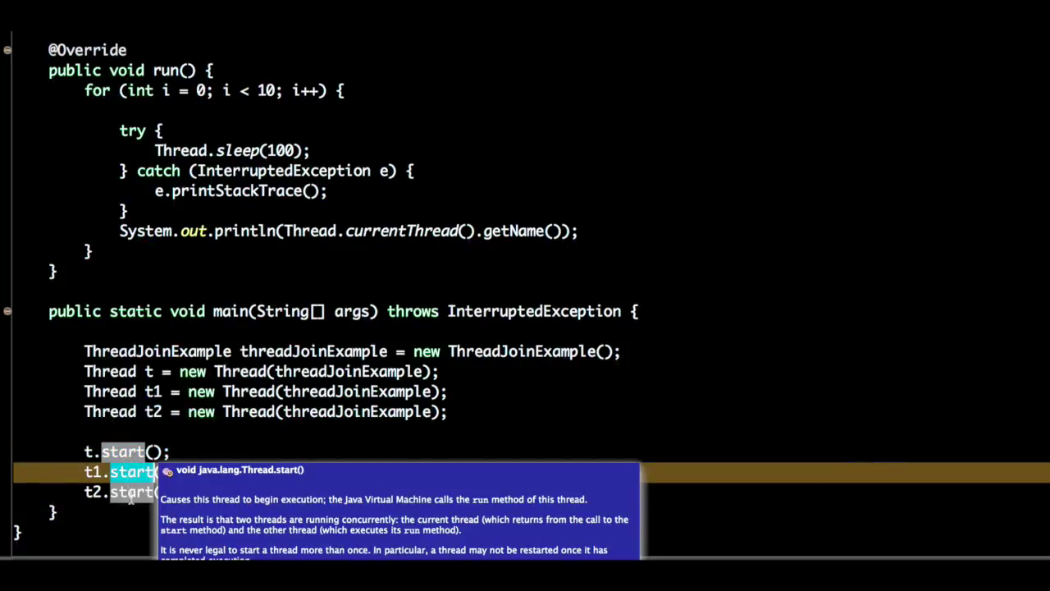
pyautogui.click(129, 492)
pyautogui.click(374, 326)
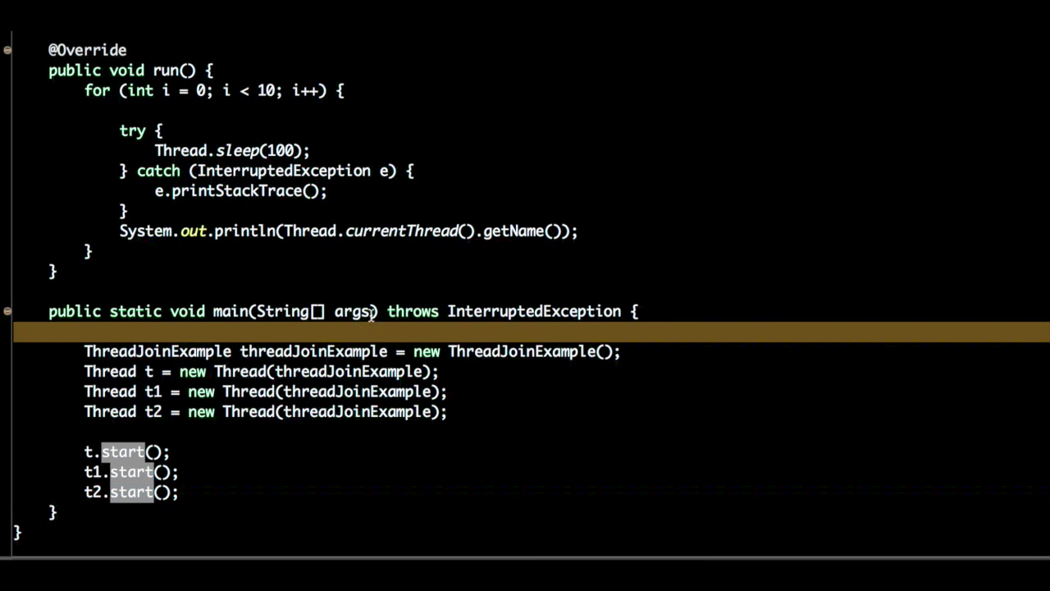
# Step: Run ThreadJoinExample as a Java application and inspect the interleaved Thread-1/2/3 output, then leave the console
pyautogui.rightClick(371, 218)
pyautogui.moveTo(407, 415)
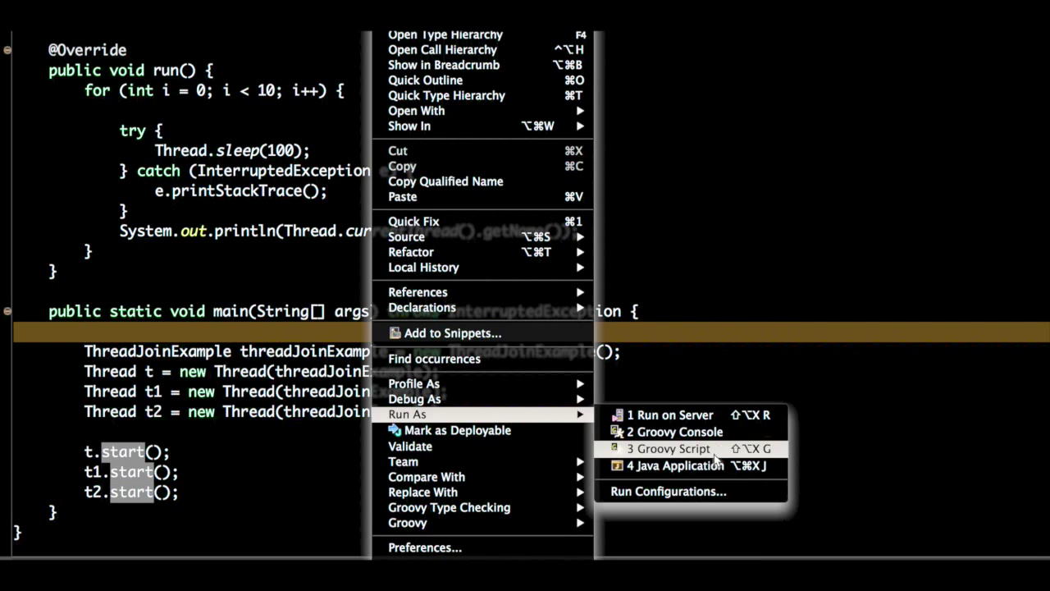
pyautogui.click(716, 465)
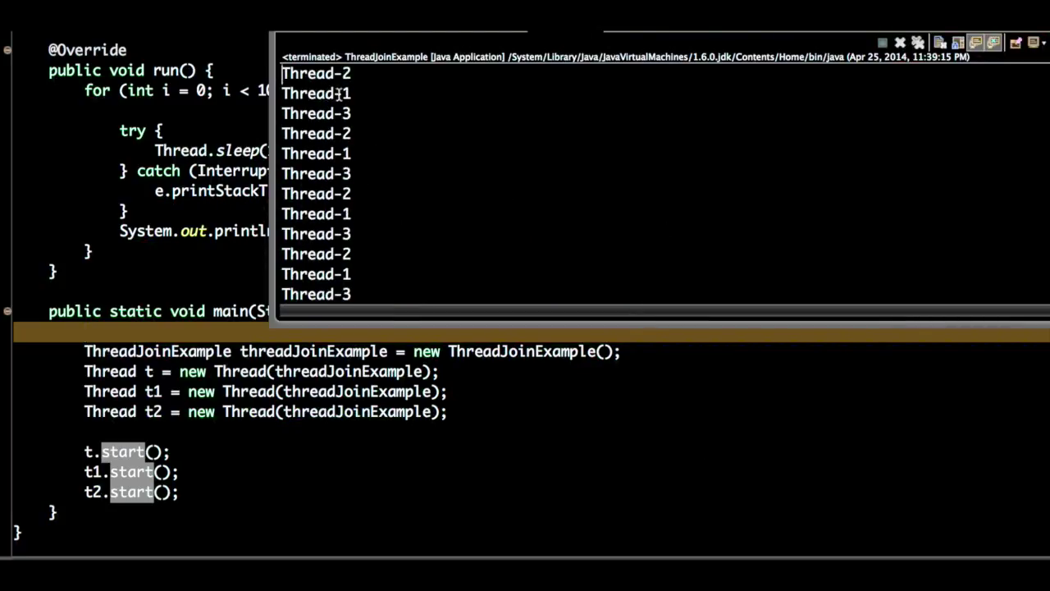
pyautogui.moveTo(349, 114); pyautogui.dragTo(281, 59)
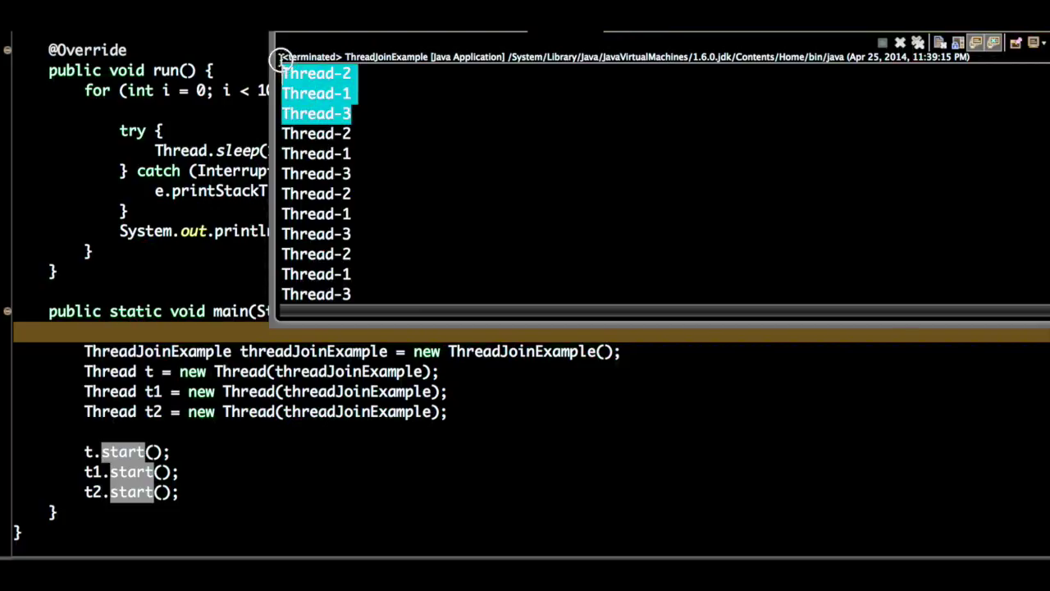
pyautogui.moveTo(352, 172); pyautogui.dragTo(289, 112)
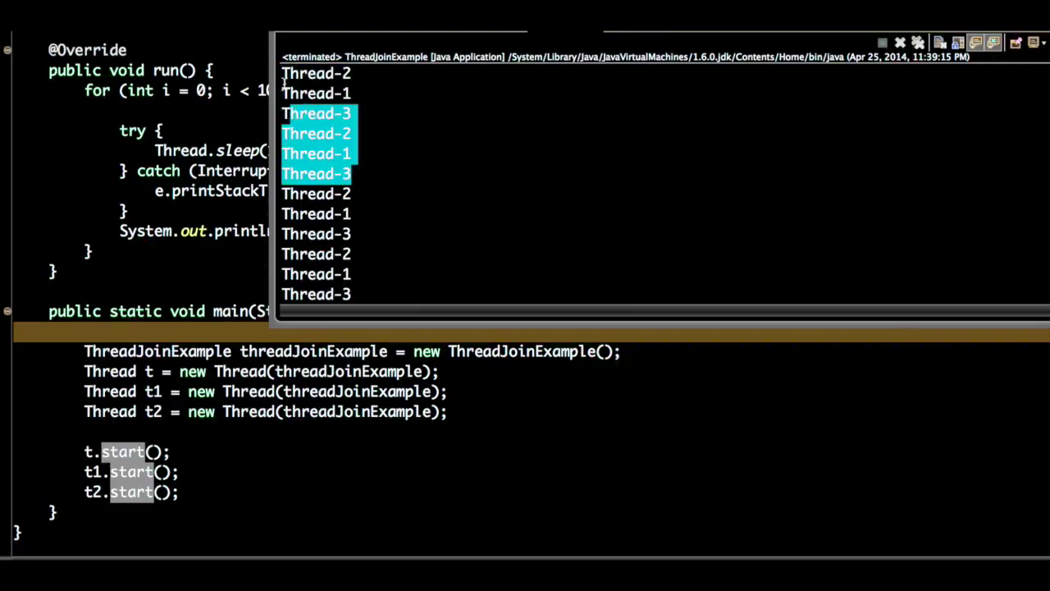
pyautogui.click(345, 193)
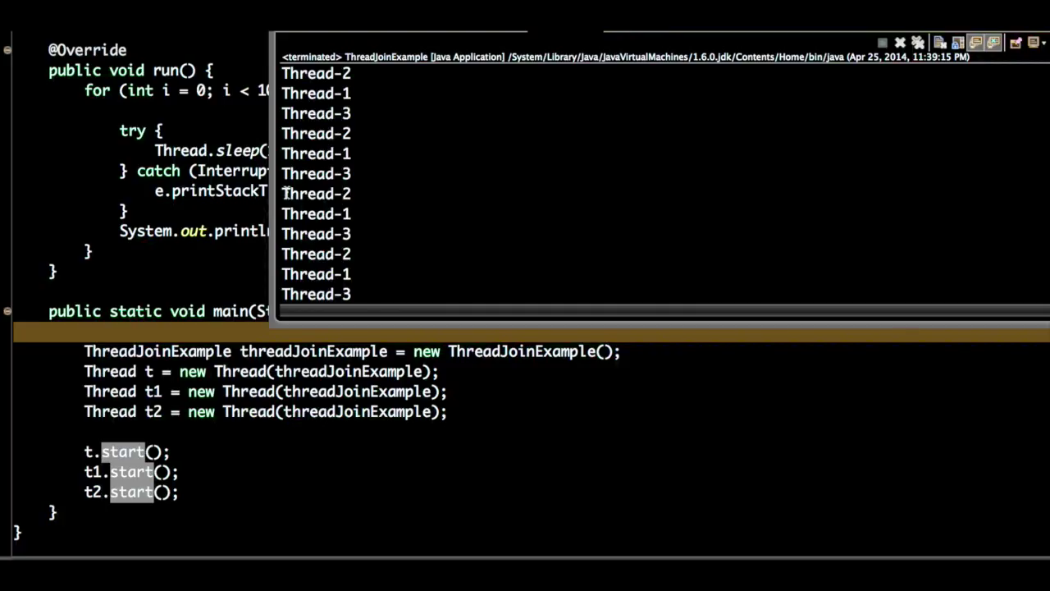
pyautogui.click(201, 291)
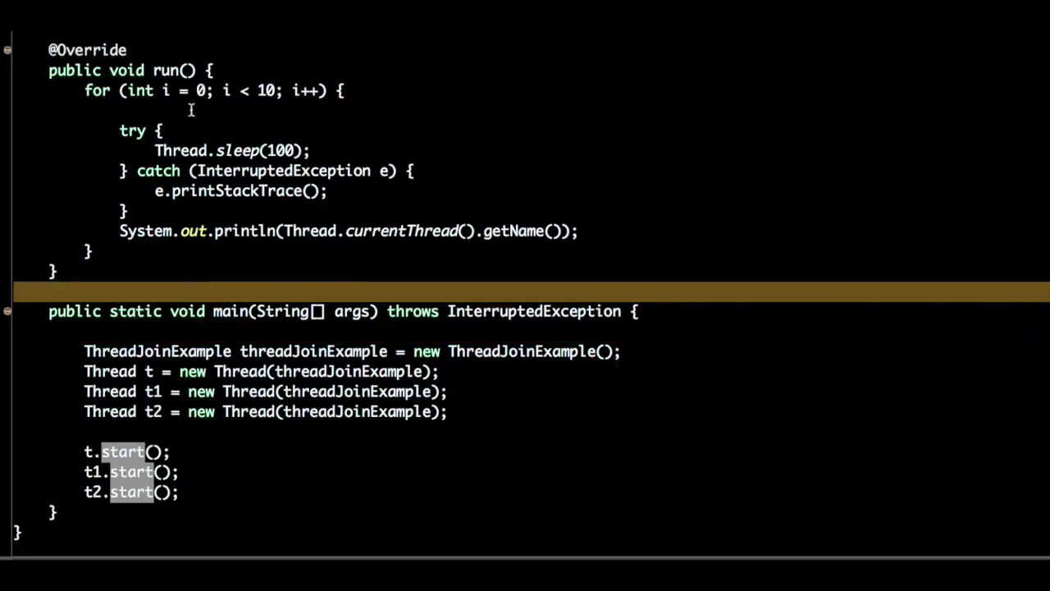
pyautogui.moveTo(119, 230); pyautogui.dragTo(208, 231)
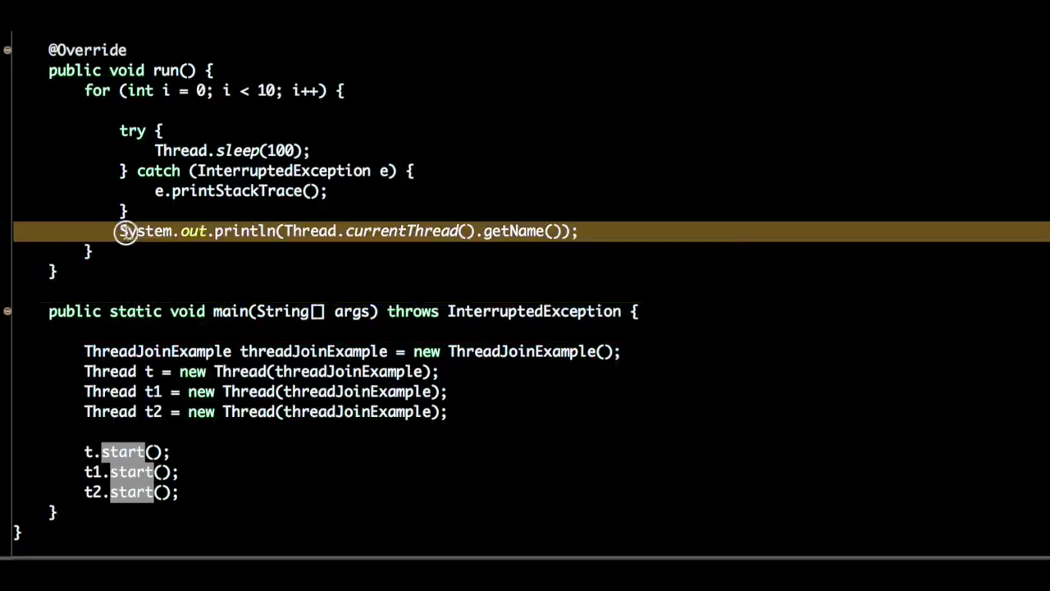
pyautogui.click(169, 70)
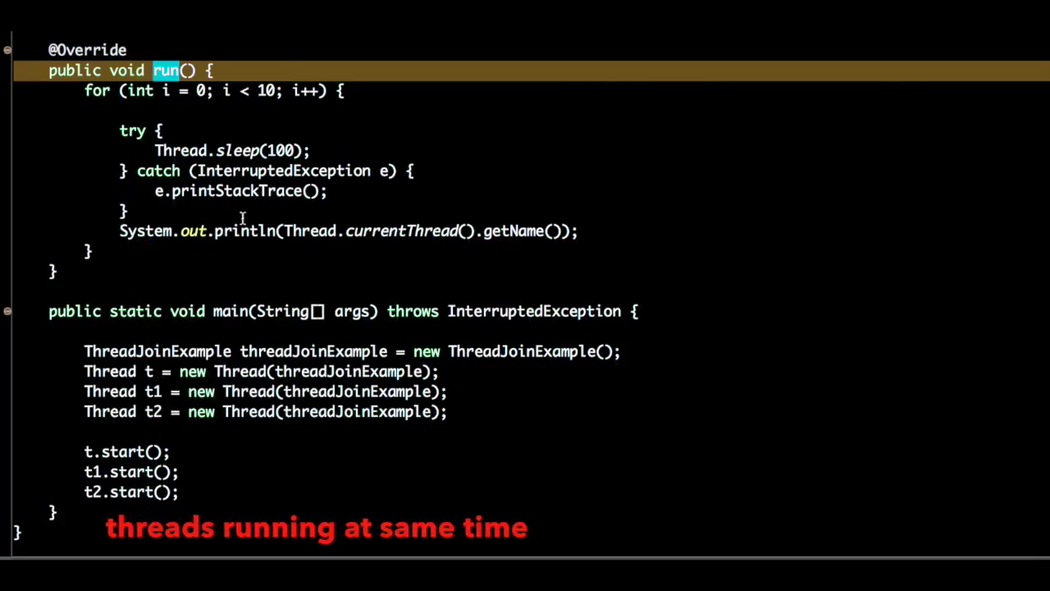
pyautogui.click(201, 284)
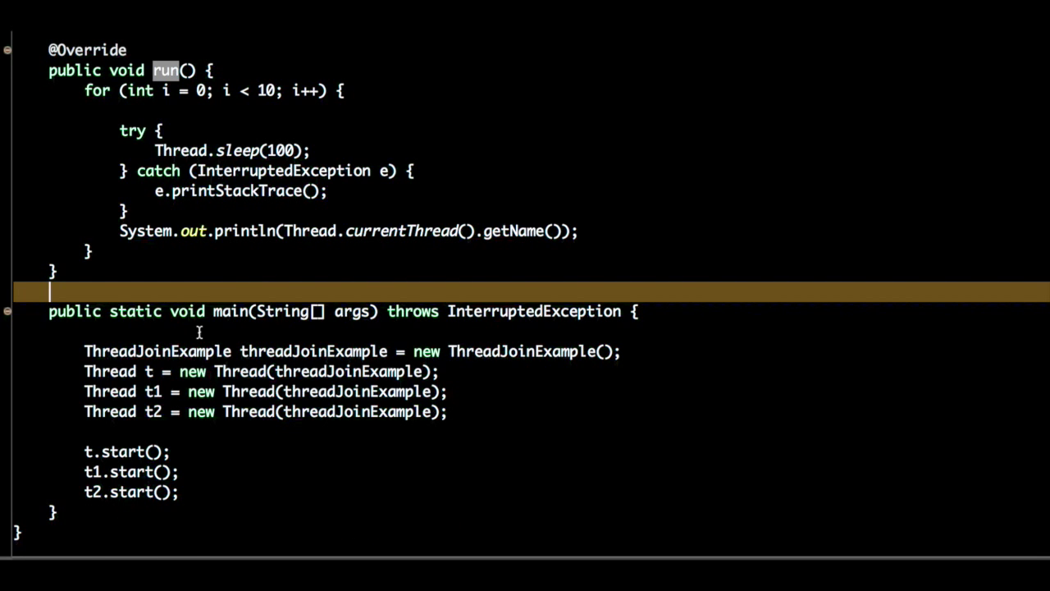
pyautogui.scroll(3, 205, 303)
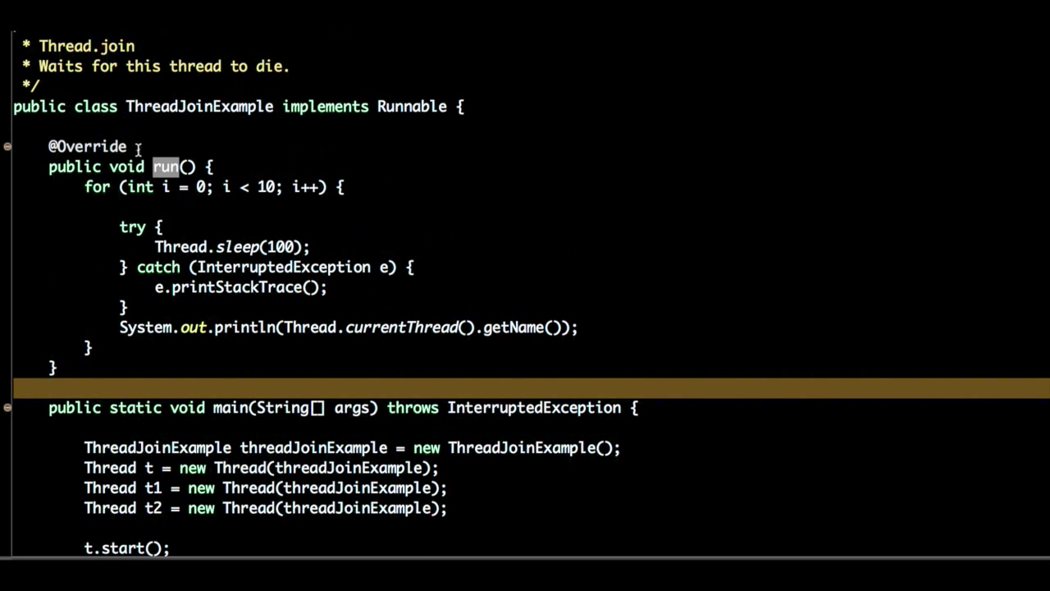
pyautogui.moveTo(39, 65); pyautogui.dragTo(299, 65)
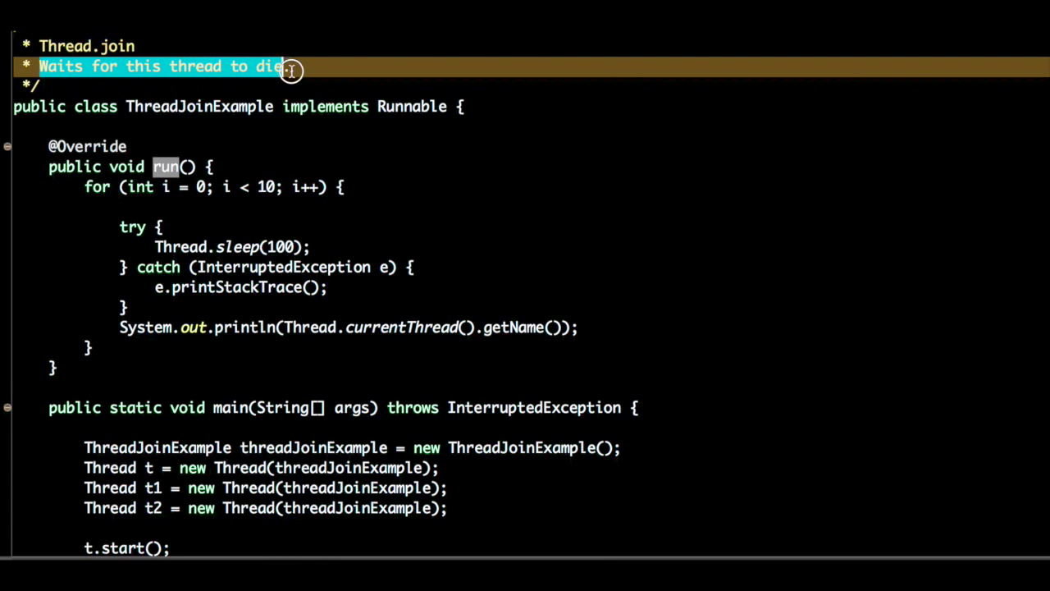
pyautogui.click(223, 288)
pyautogui.scroll(-3, 223, 287)
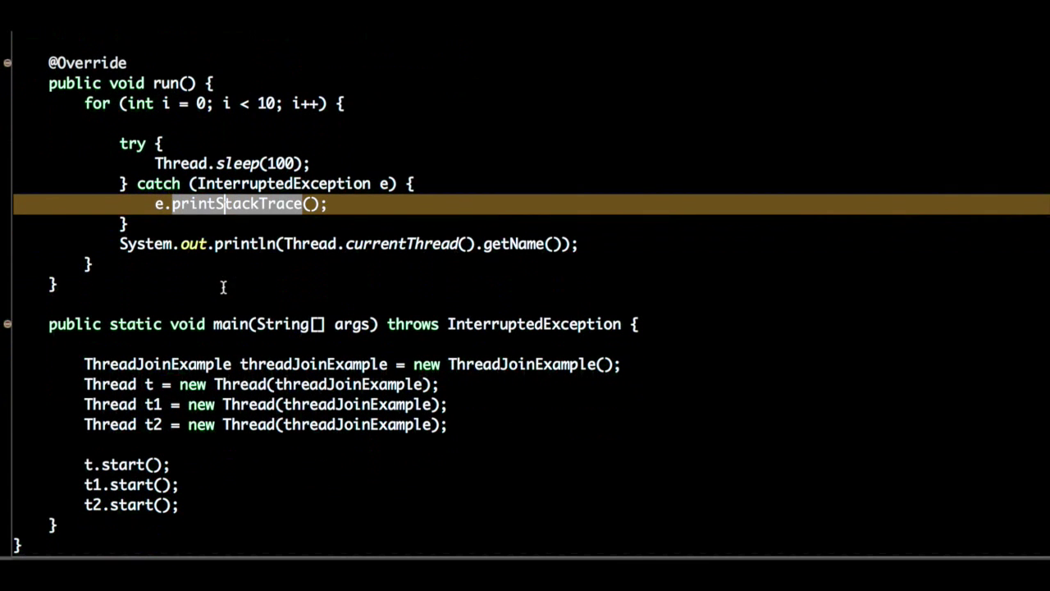
pyautogui.click(91, 483)
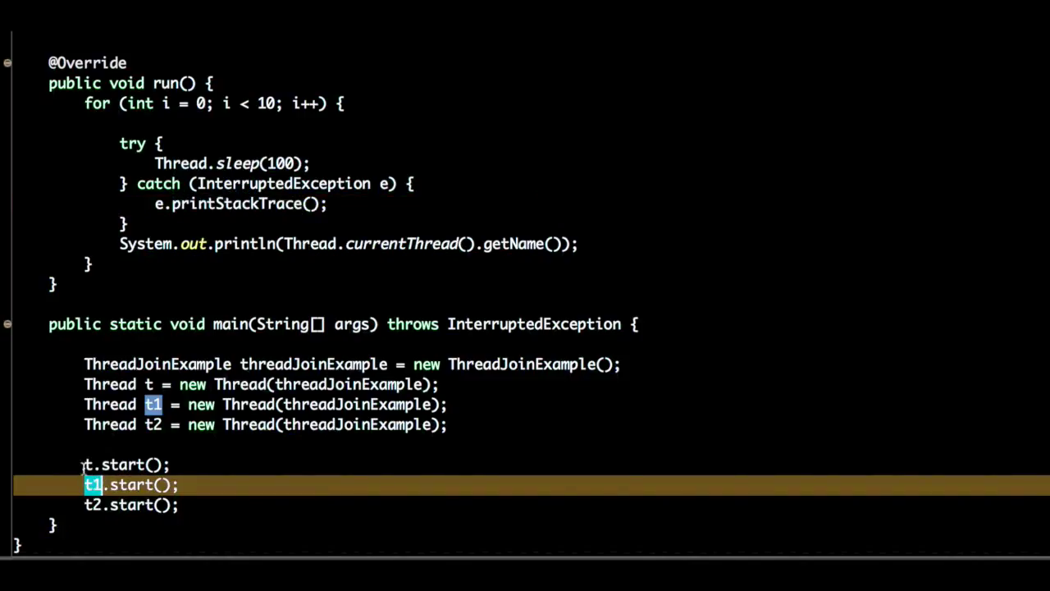
pyautogui.moveTo(84, 464); pyautogui.dragTo(170, 465)
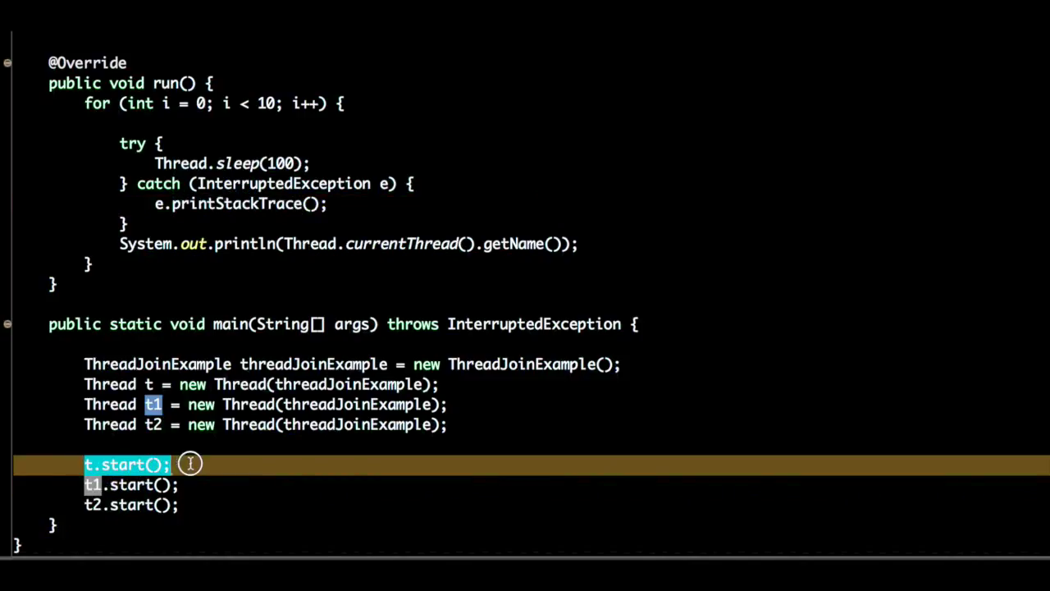
pyautogui.click(95, 504)
pyautogui.moveTo(84, 484); pyautogui.dragTo(195, 484)
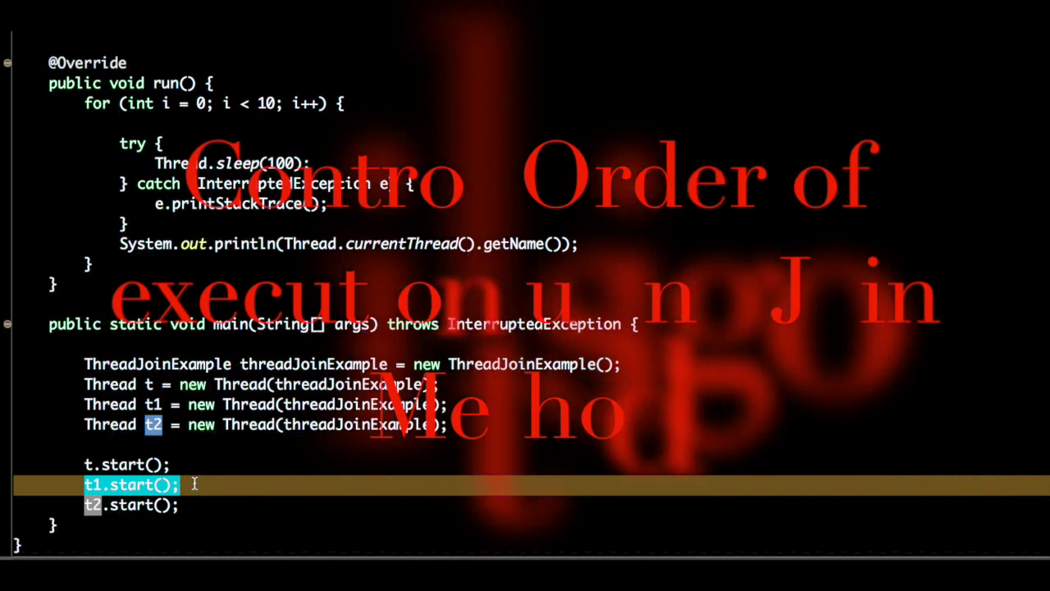
# Step: Add t.join() on a new line right after t.start() via content assist
pyautogui.click(187, 466)
pyautogui.press('Return')
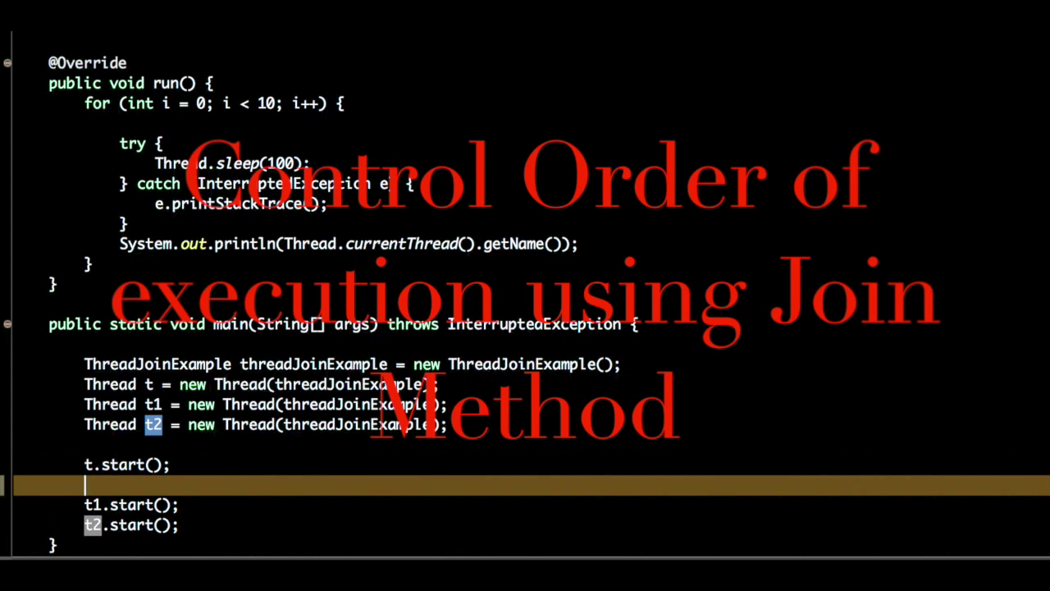
pyautogui.write('t.jo')
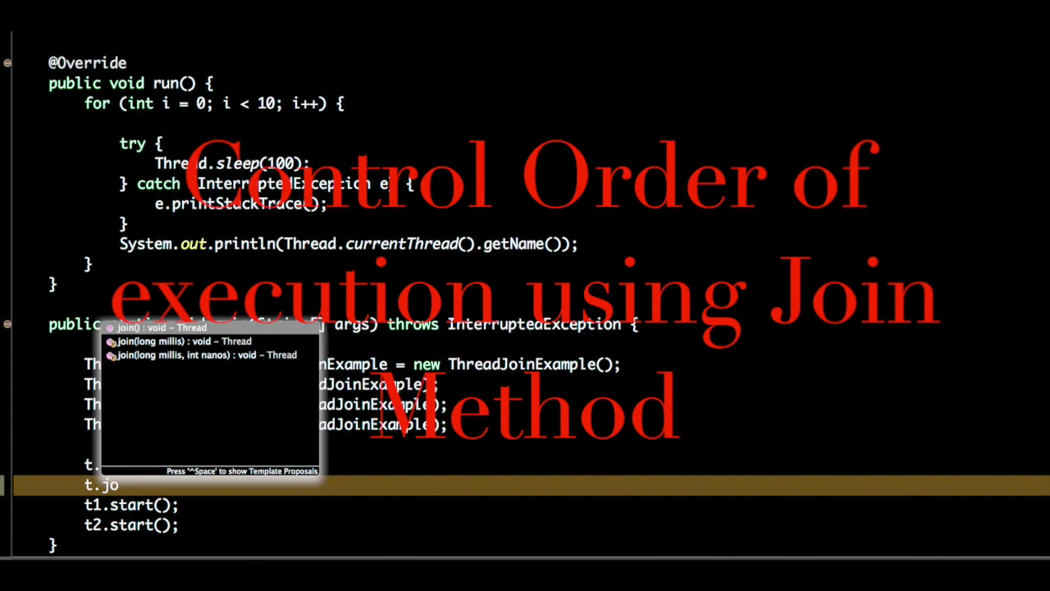
pyautogui.write('i')
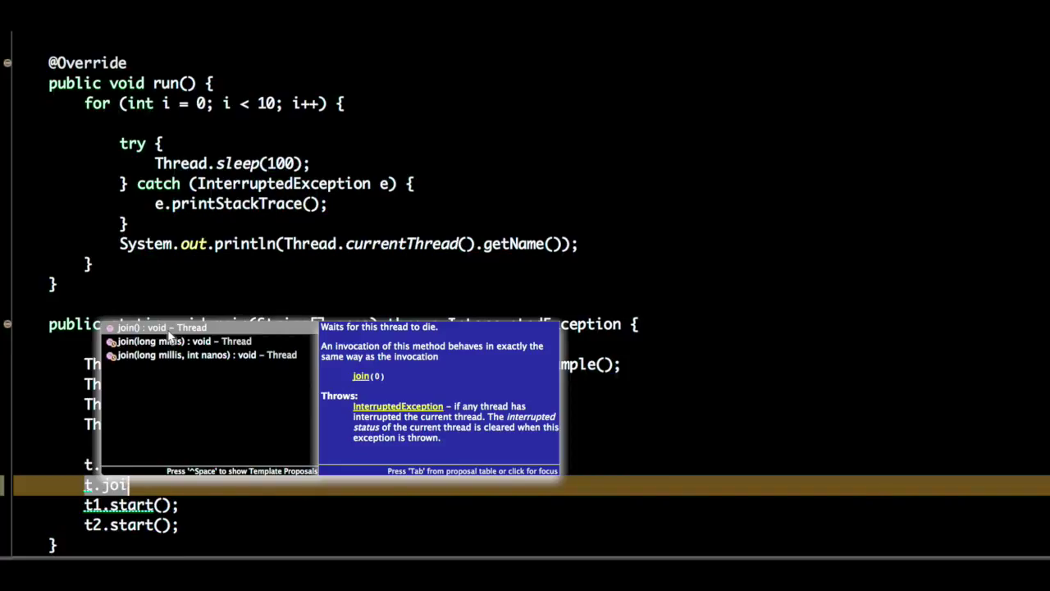
pyautogui.doubleClick(164, 328)
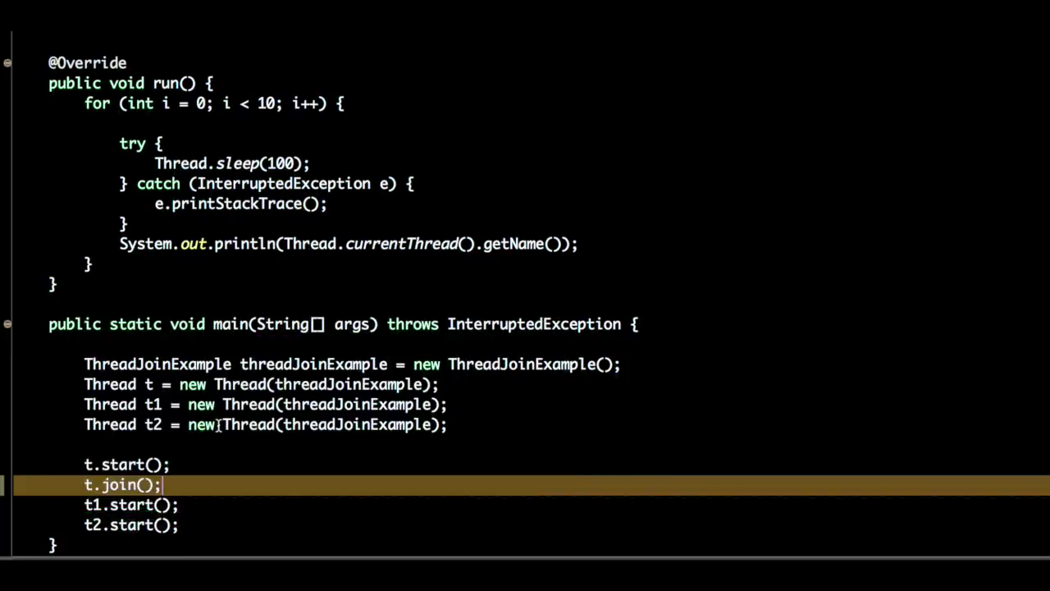
pyautogui.scroll(-2, 525, 295)
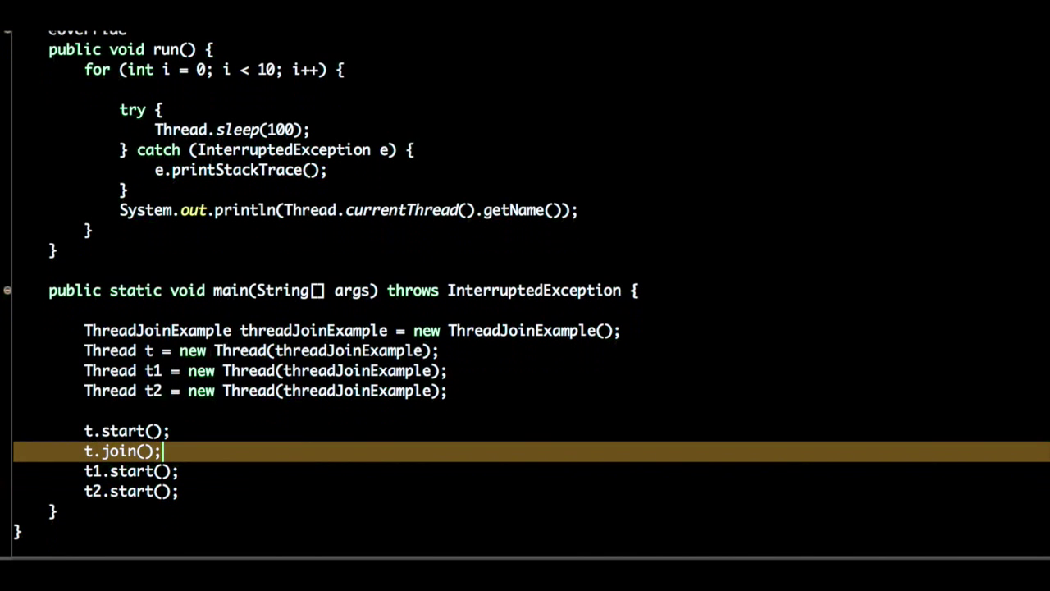
# Step: Add t1.join() on a new line right after t1.start() via content assist
pyautogui.click(194, 471)
pyautogui.press('Return')
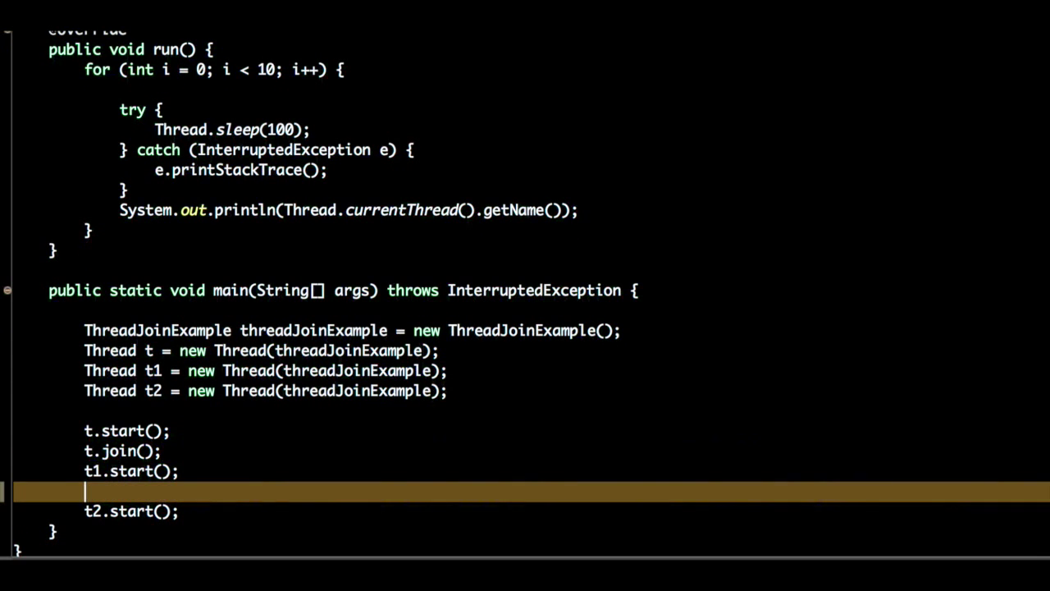
pyautogui.write('t')
pyautogui.hotkey('ctrl', 'space')
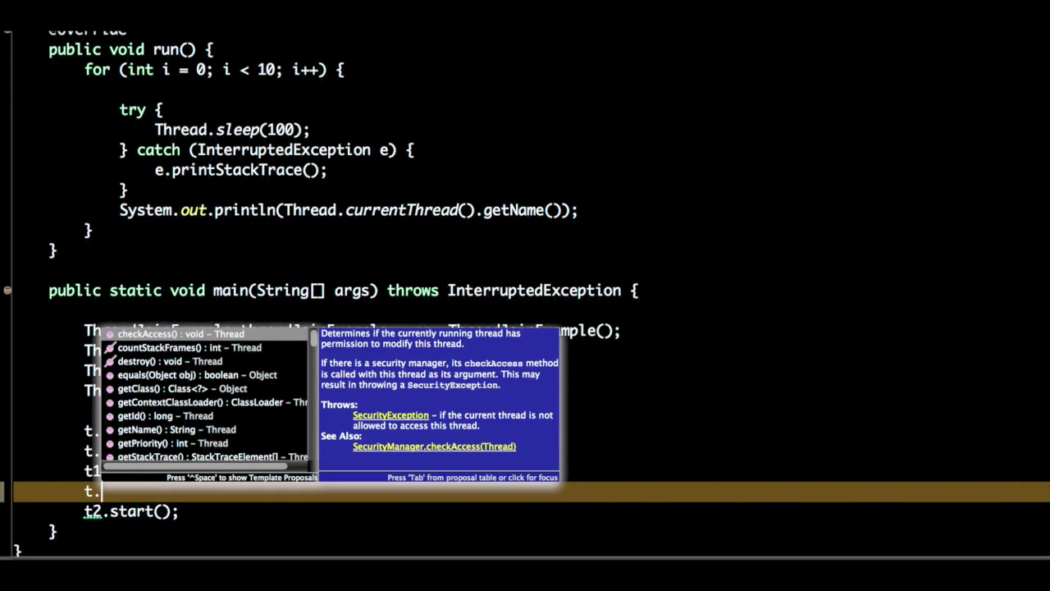
pyautogui.write('1.jo')
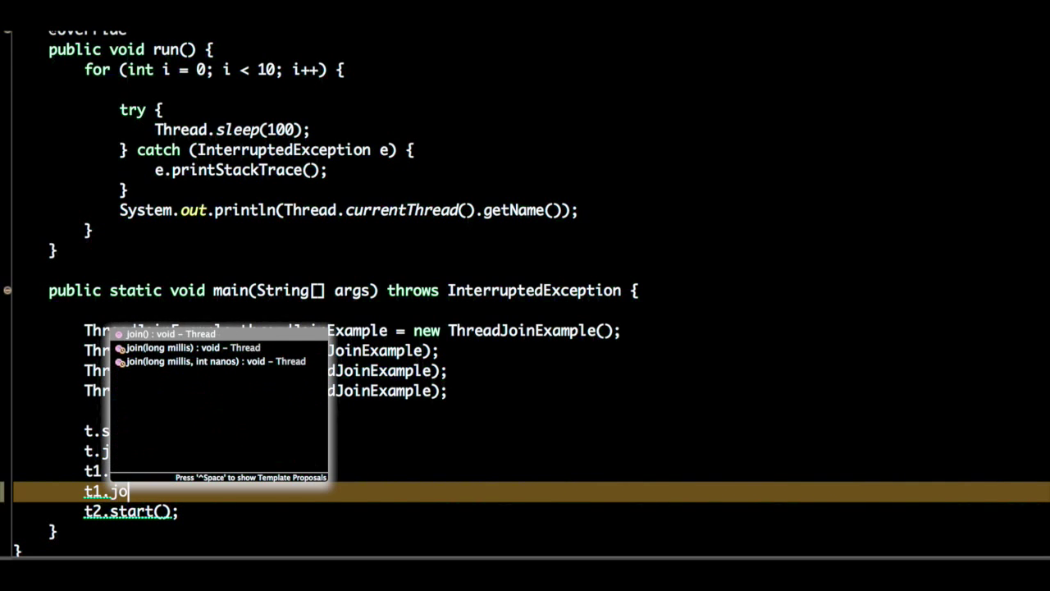
pyautogui.write('i')
pyautogui.press('Return')
pyautogui.write(';')
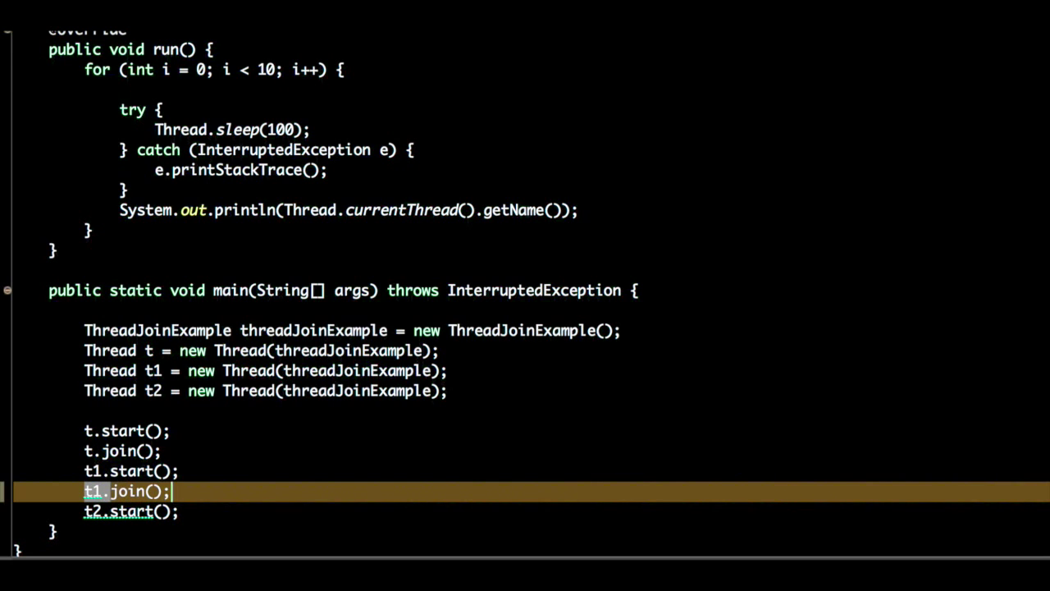
pyautogui.scroll(-1, 145, 542)
# Step: Add t2.join() after t2.start() and glance over the completed join calls
pyautogui.click(194, 486)
pyautogui.press('Return')
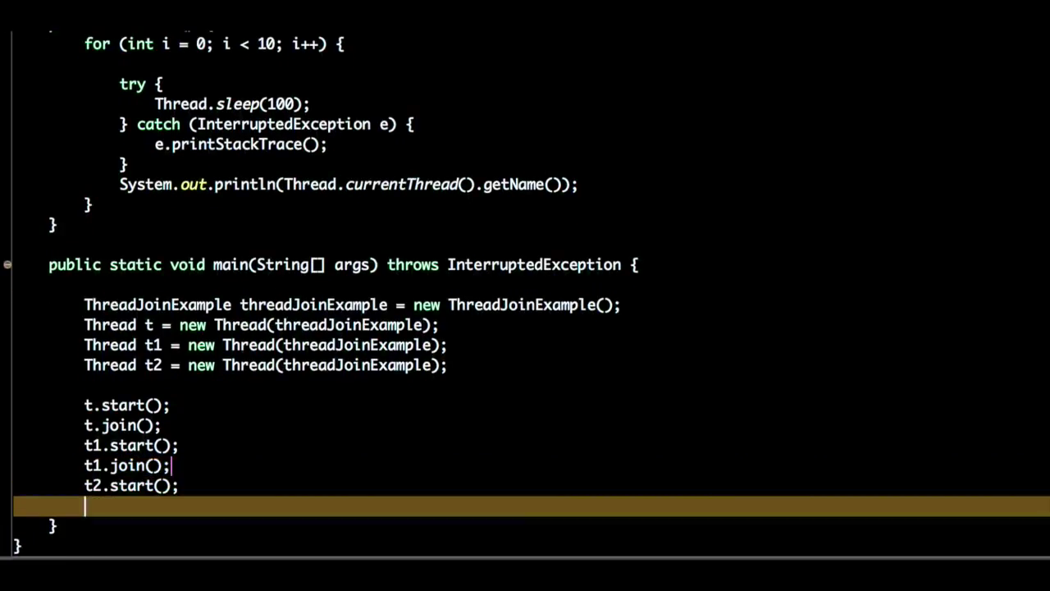
pyautogui.write('t2.j')
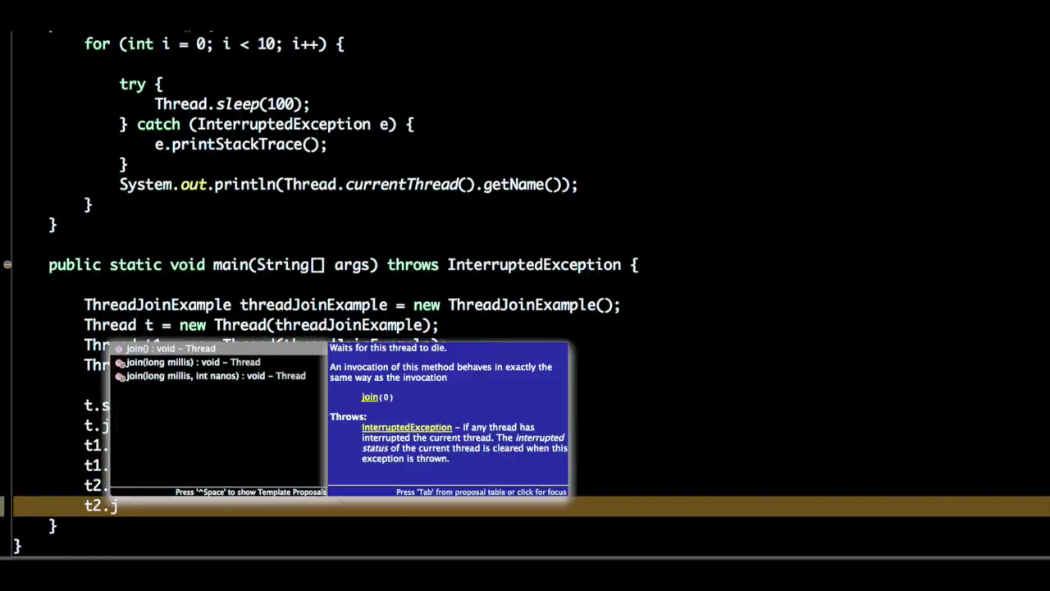
pyautogui.press('Return')
pyautogui.write(';')
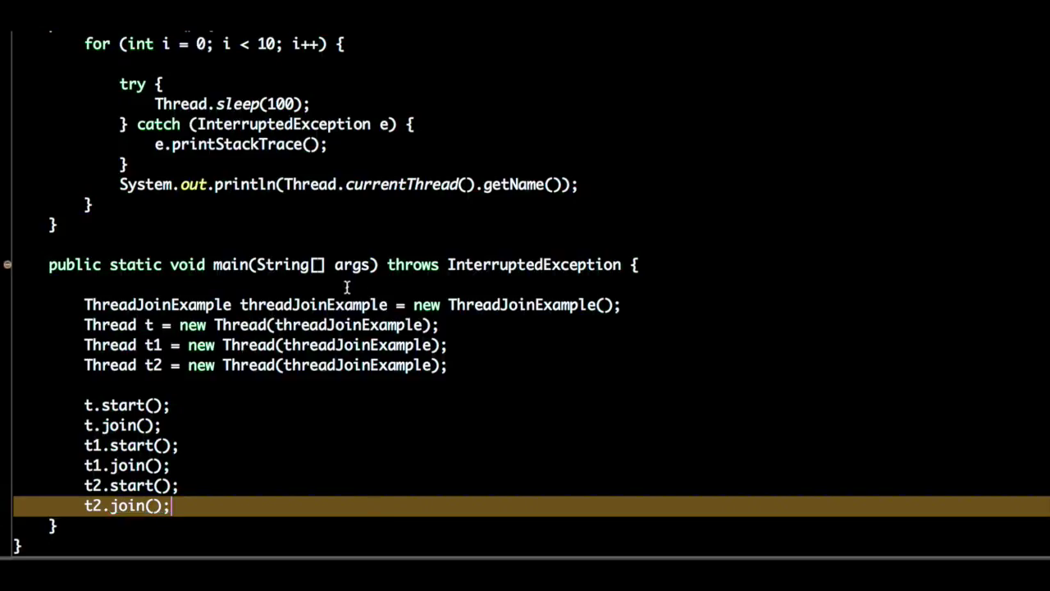
pyautogui.doubleClick(119, 425)
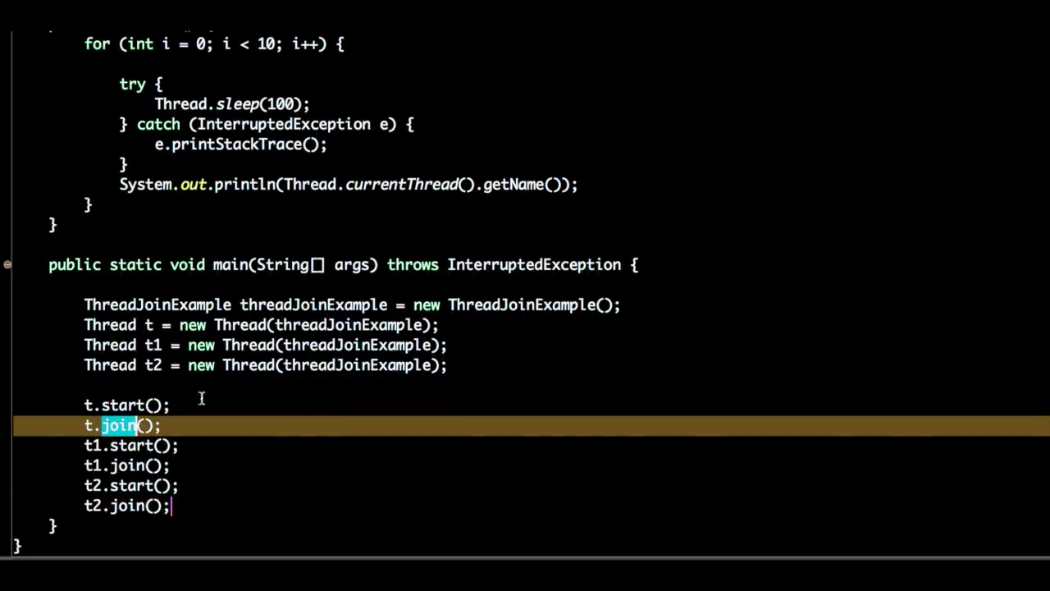
pyautogui.doubleClick(563, 265)
# Step: Run ThreadJoinExample again as a Java application
pyautogui.click(620, 204)
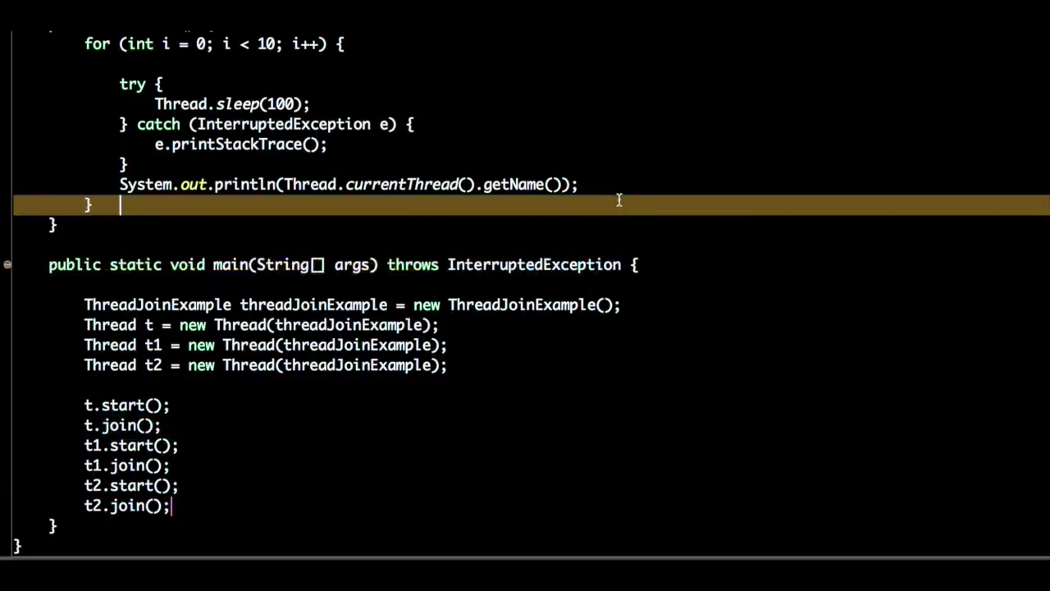
pyautogui.rightClick(620, 200)
pyautogui.moveTo(656, 414)
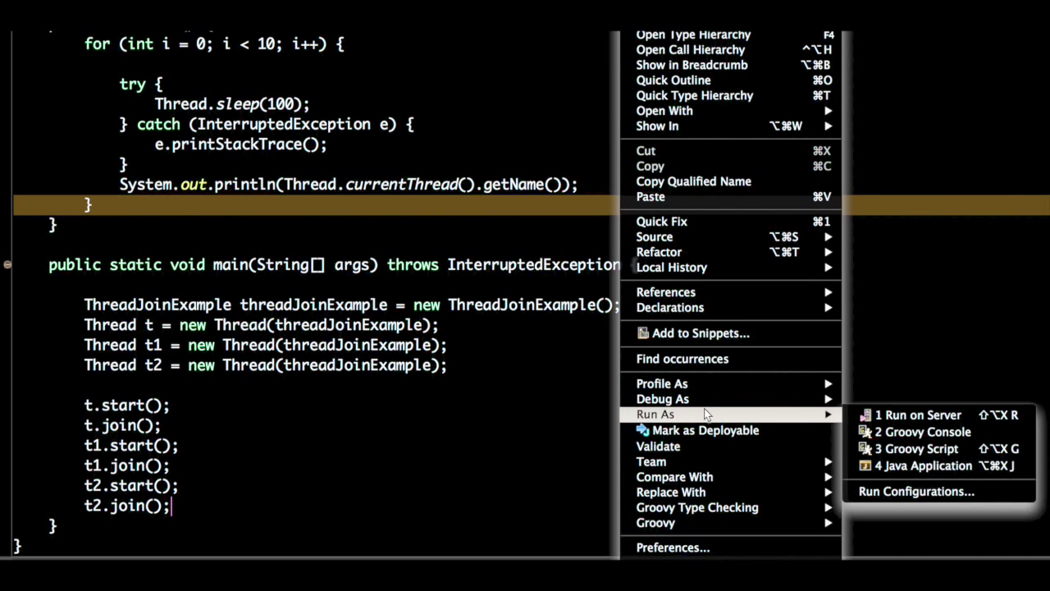
pyautogui.click(879, 467)
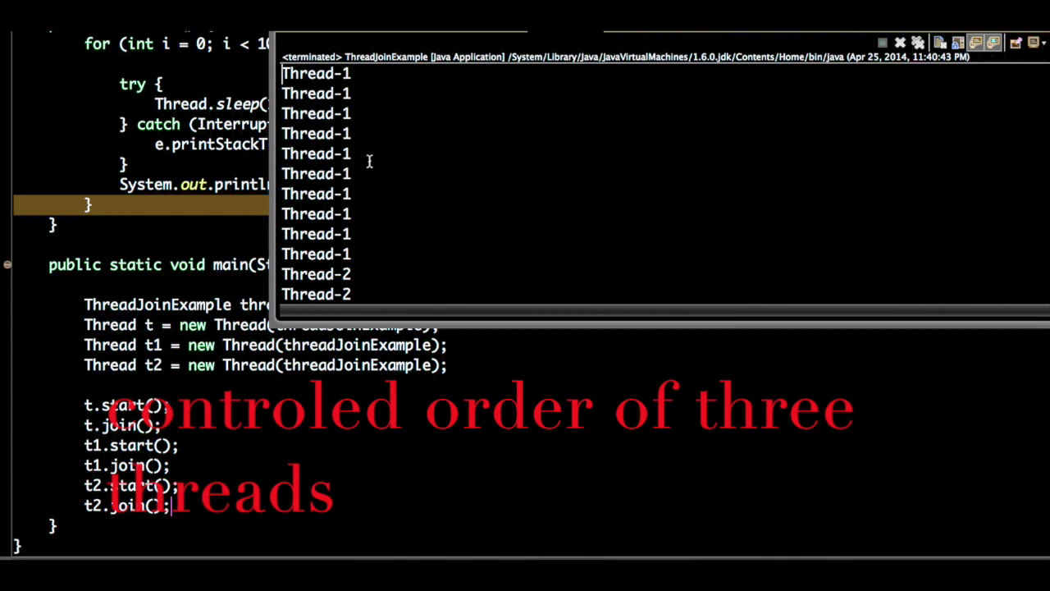
# Step: Confirm the console prints the Thread-1, Thread-2 and Thread-3 blocks strictly in sequence, then return to the code
pyautogui.click(351, 251)
pyautogui.moveTo(351, 251); pyautogui.dragTo(282, 66)
pyautogui.scroll(-2, 382, 241)
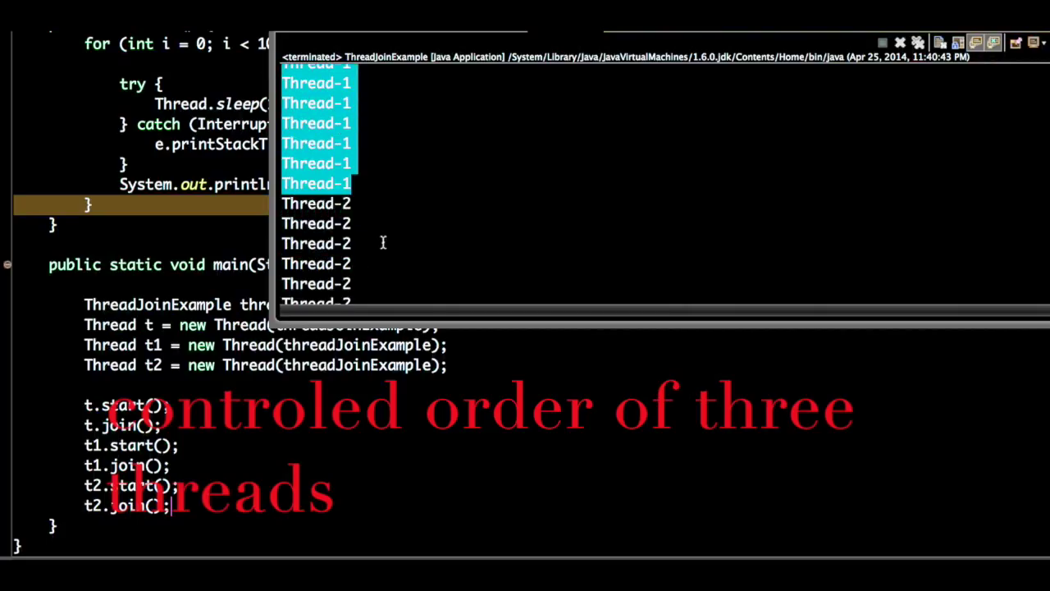
pyautogui.scroll(-3, 354, 227)
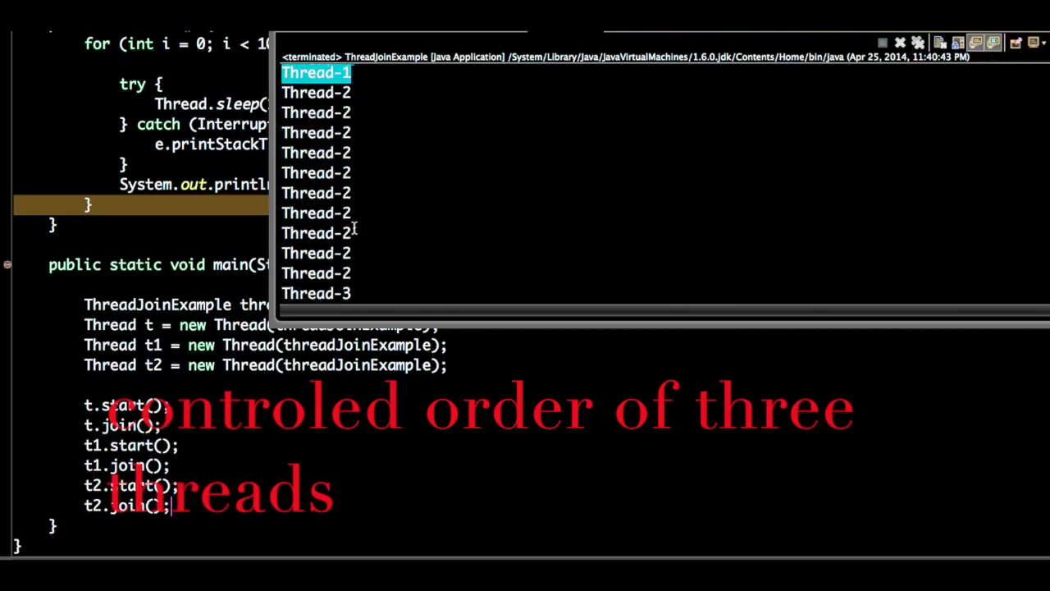
pyautogui.moveTo(363, 270); pyautogui.dragTo(287, 92)
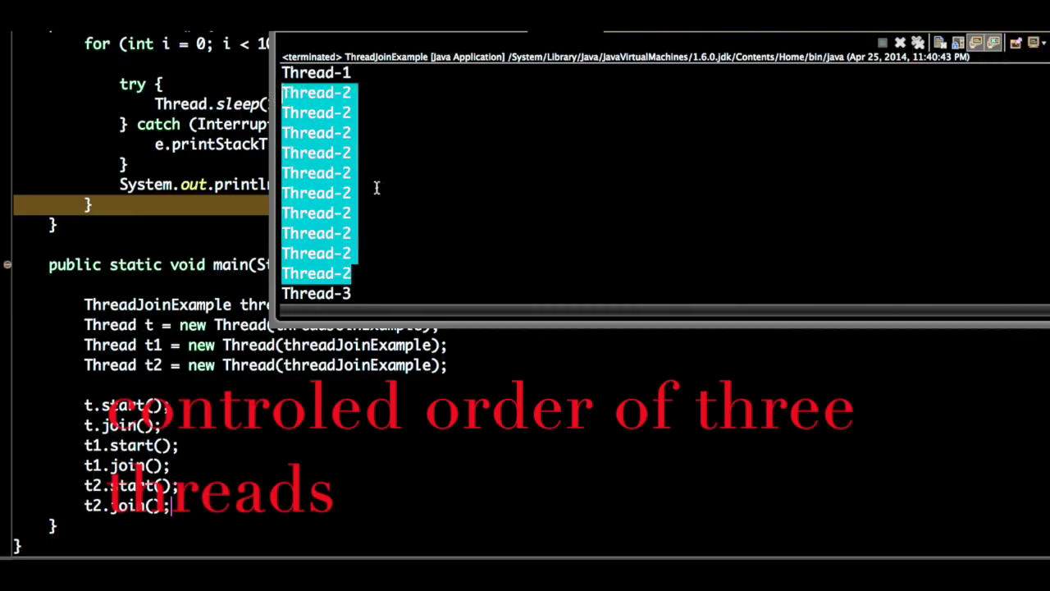
pyautogui.scroll(-2, 375, 188)
pyautogui.scroll(-3, 377, 238)
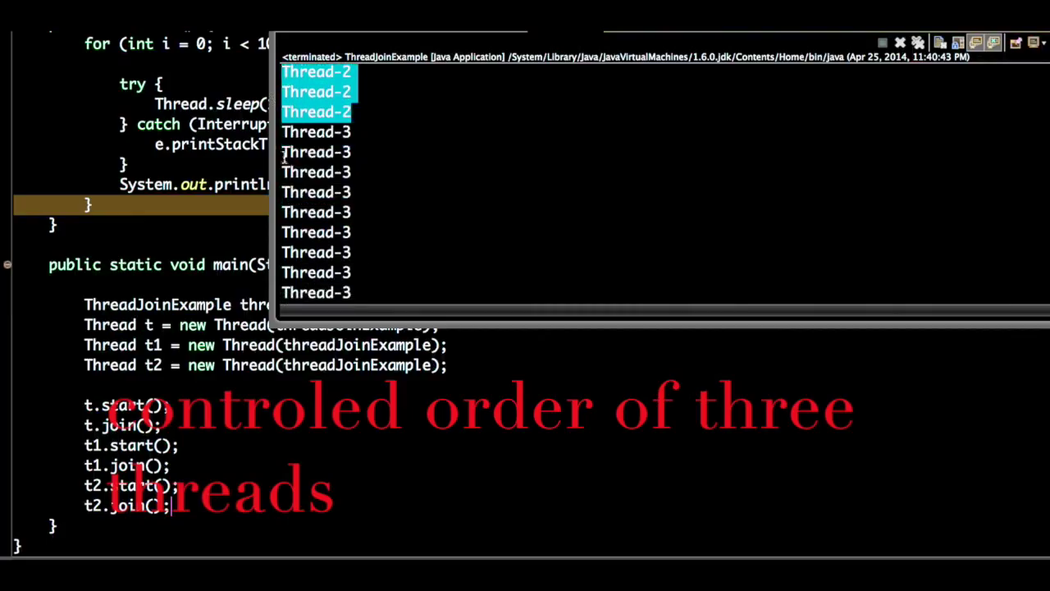
pyautogui.moveTo(283, 129); pyautogui.dragTo(362, 305)
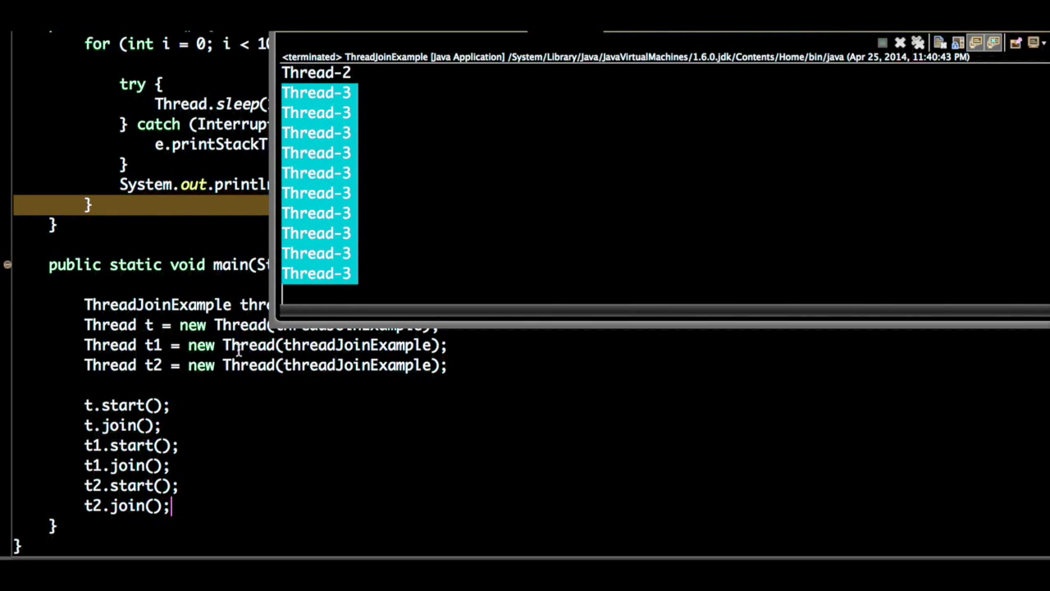
pyautogui.click(188, 460)
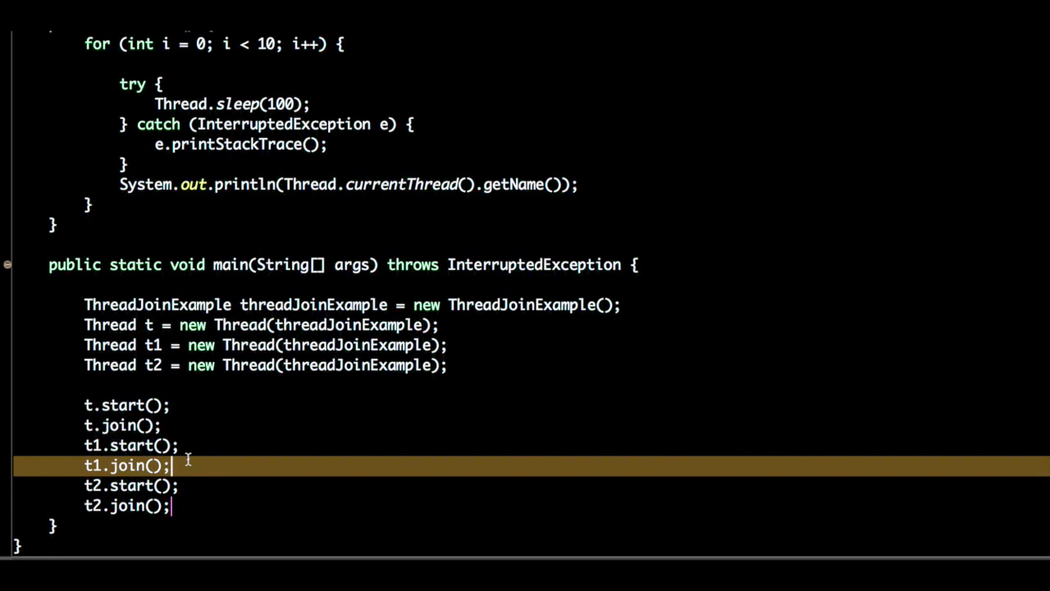
pyautogui.scroll(1, 187, 460)
pyautogui.scroll(2, 188, 460)
pyautogui.scroll(1, 188, 460)
pyautogui.scroll(2, 187, 461)
pyautogui.scroll(1, 188, 460)
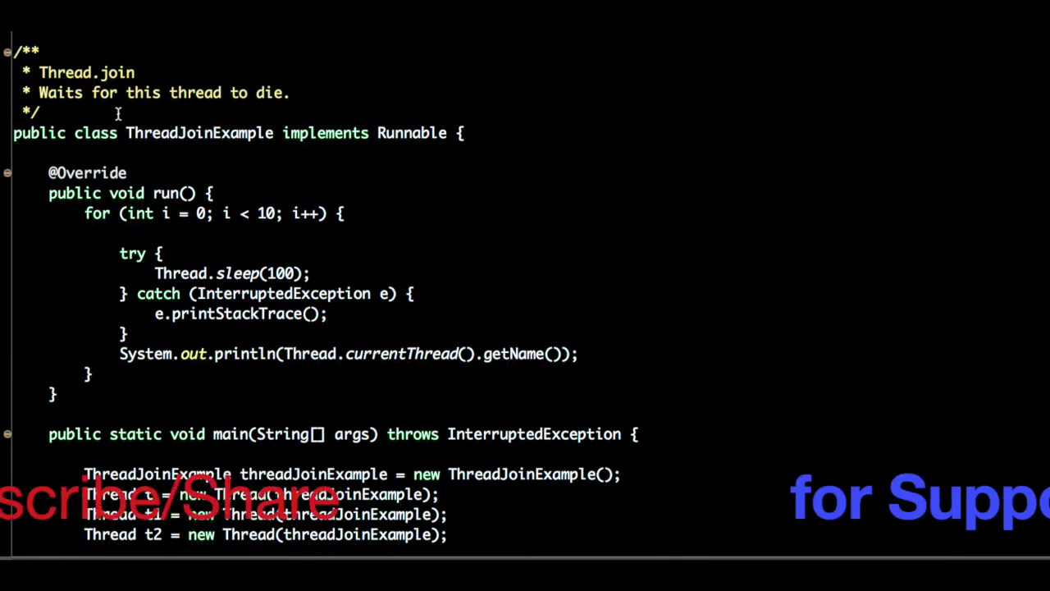
pyautogui.scroll(-2, 233, 211)
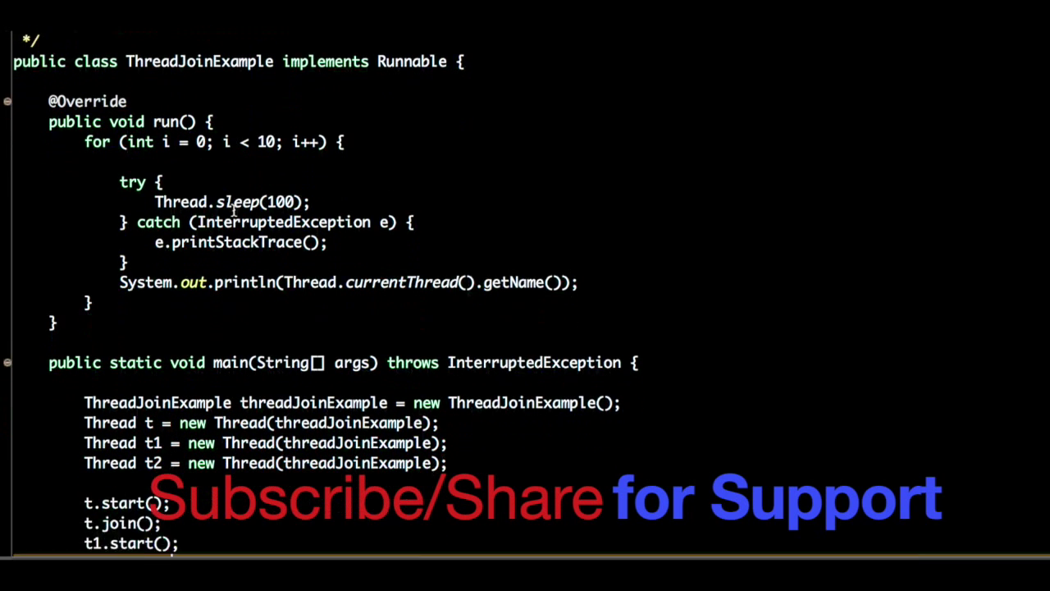
pyautogui.scroll(-1, 233, 211)
pyautogui.scroll(-2, 233, 211)
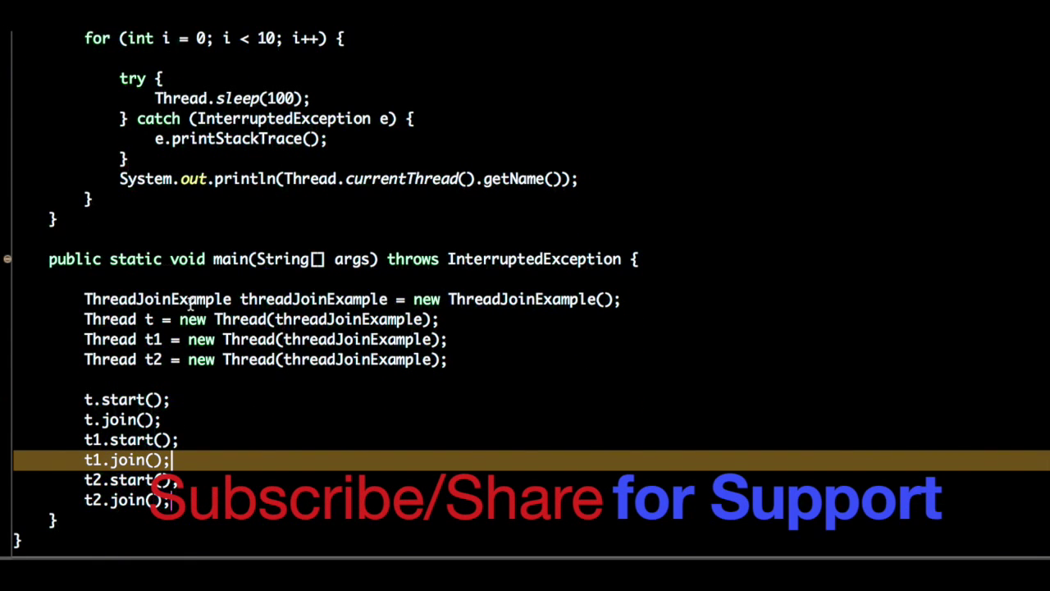
pyautogui.scroll(1, 189, 304)
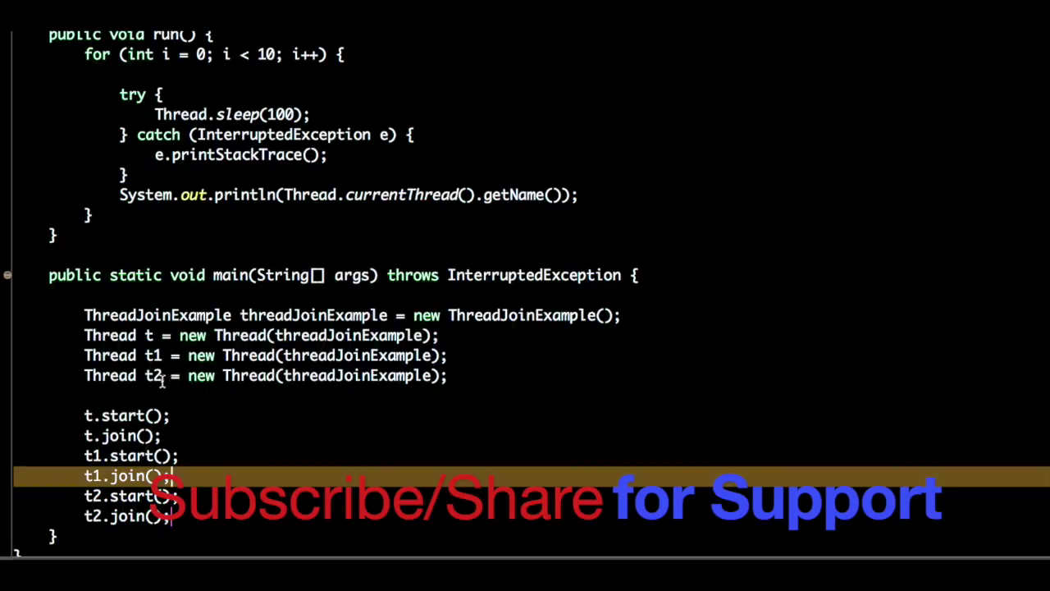
pyautogui.doubleClick(121, 437)
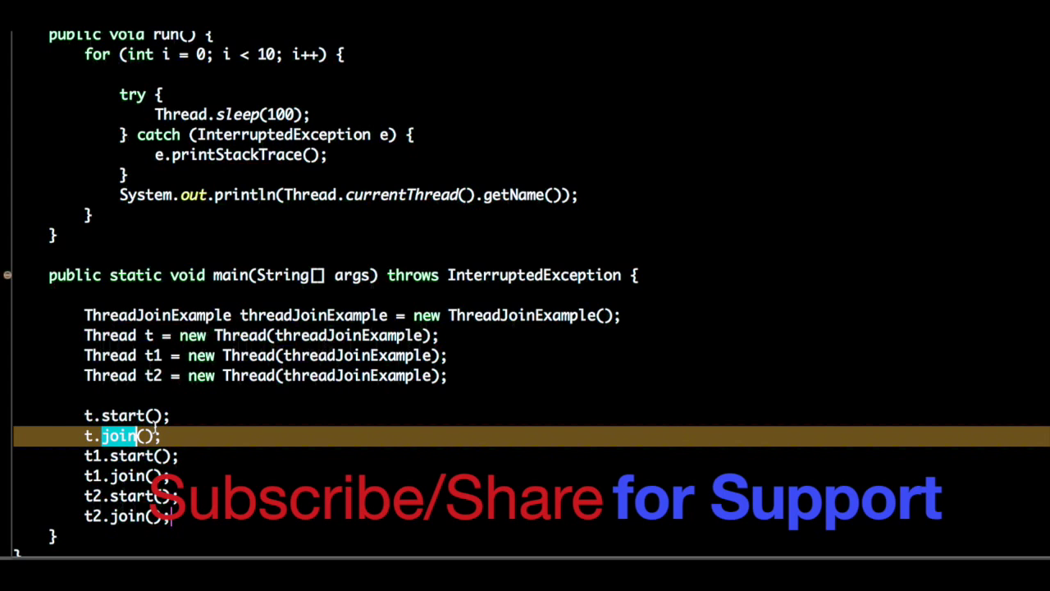
pyautogui.click(154, 416)
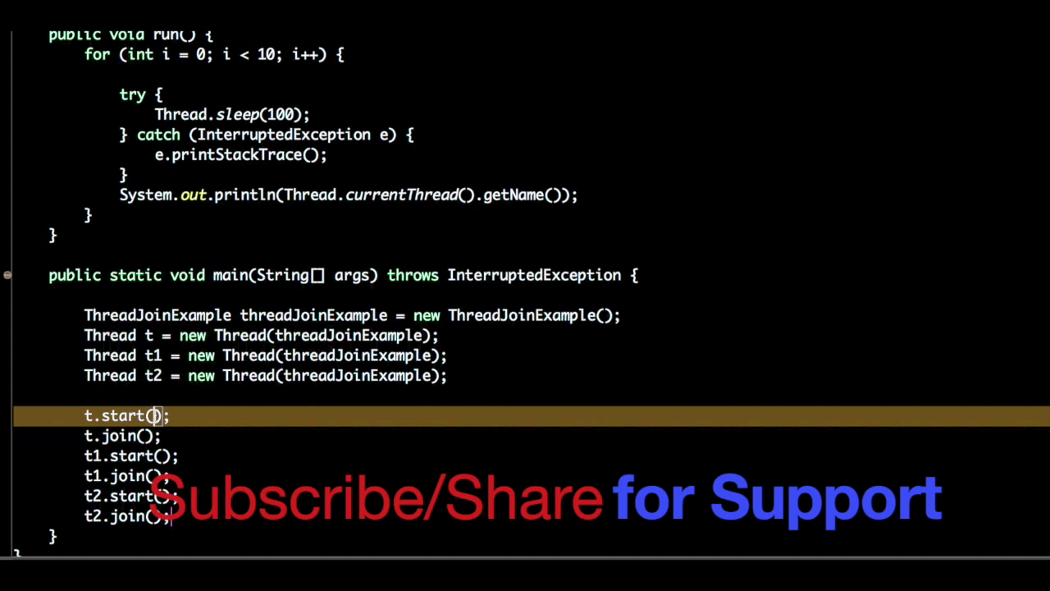
pyautogui.click(241, 446)
pyautogui.scroll(3, 242, 446)
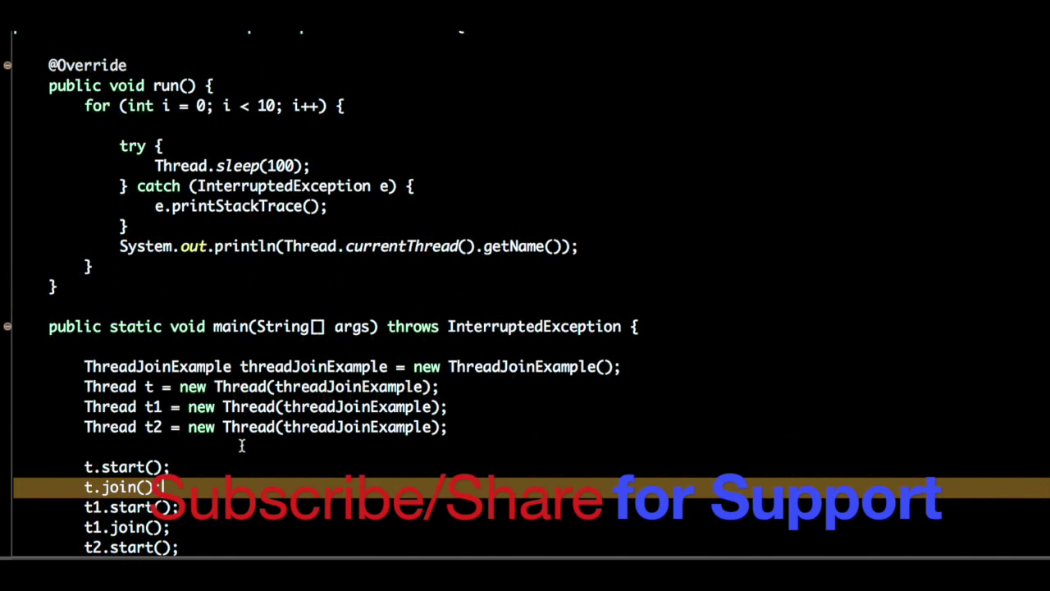
pyautogui.scroll(2, 241, 446)
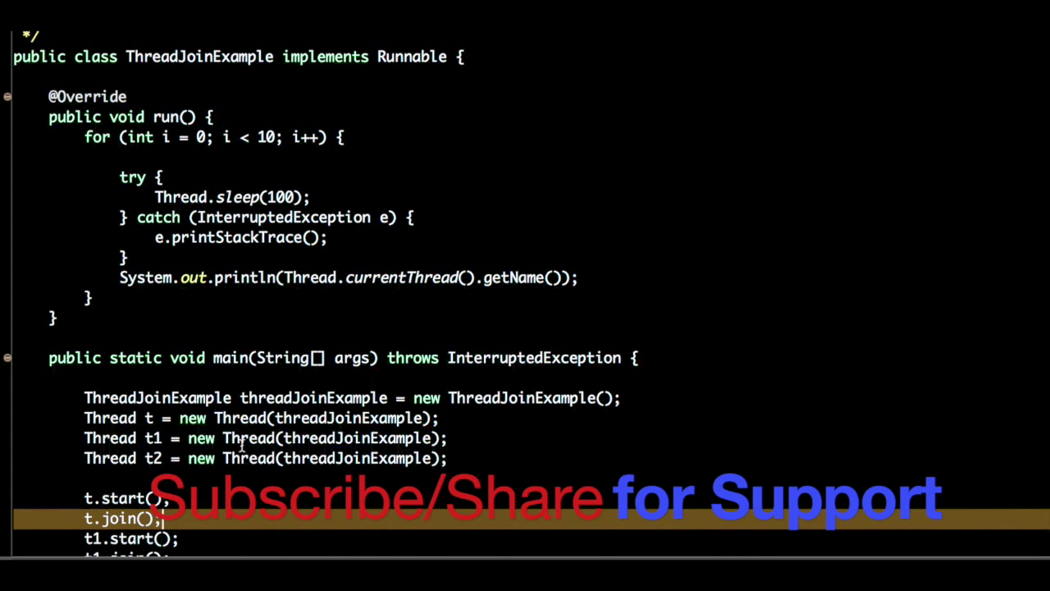